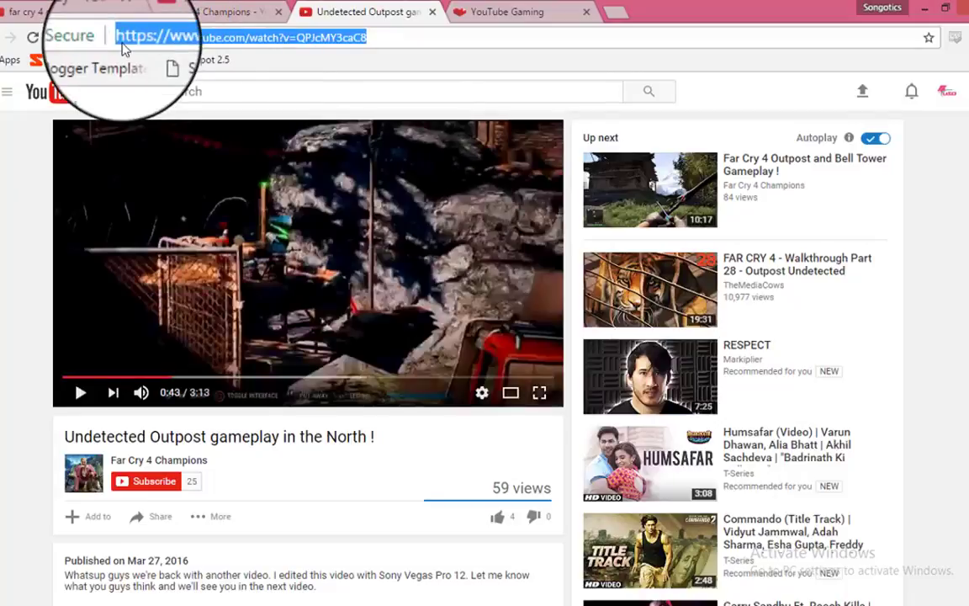
Review the Far Cry 4 Champions channel page and browse the channel results for "far cry 4 gameplay"
{"action": "left_click", "coordinate": [198, 11]}
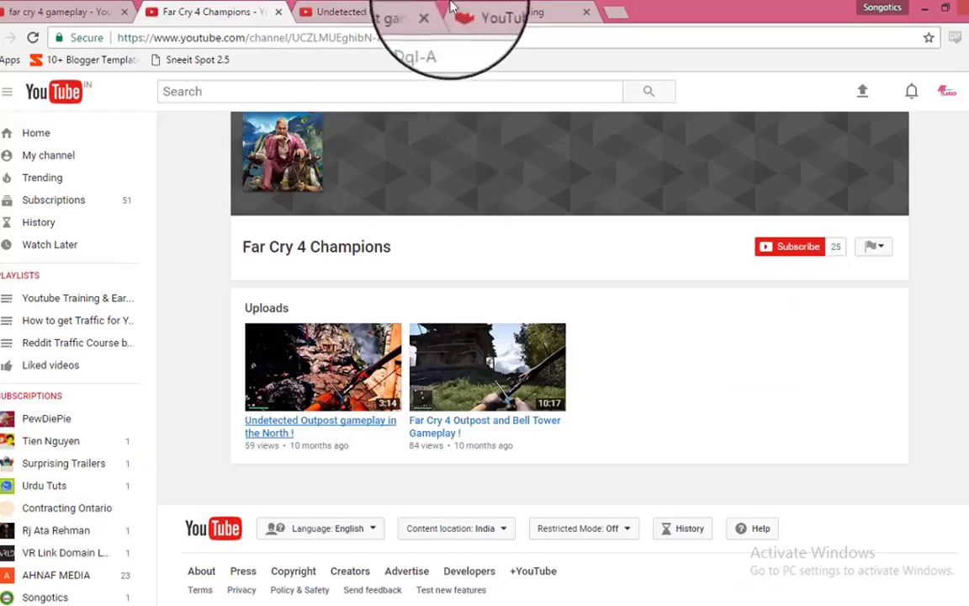
{"action": "left_click", "coordinate": [10, 10]}
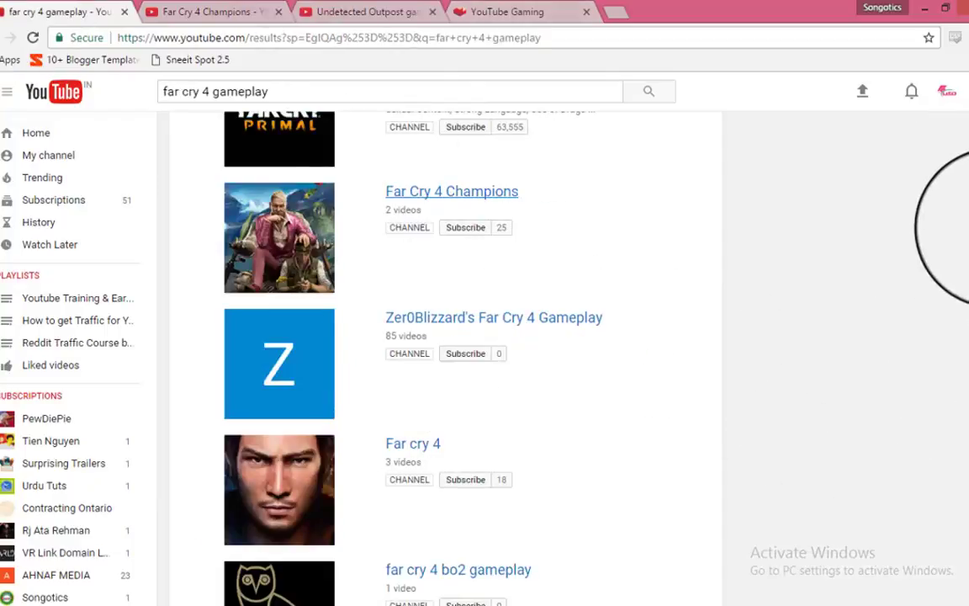
{"action": "scroll", "coordinate": [446, 354], "scroll_direction": "down", "scroll_amount": 4}
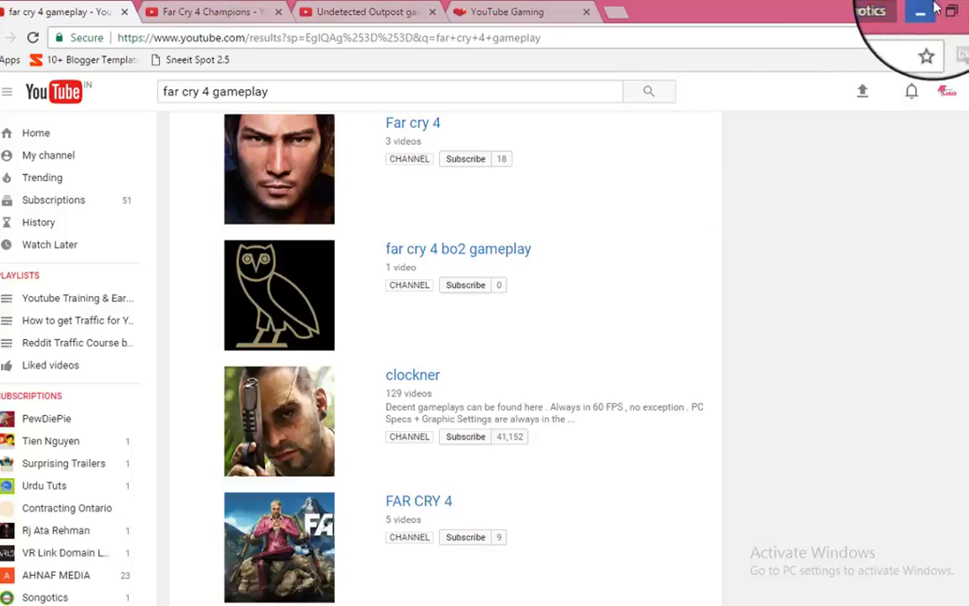
Switch to Camtasia, import the Undetected Outpost gameplay video and place it on Track 1 with a gap before it
{"action": "left_click", "coordinate": [905, 8]}
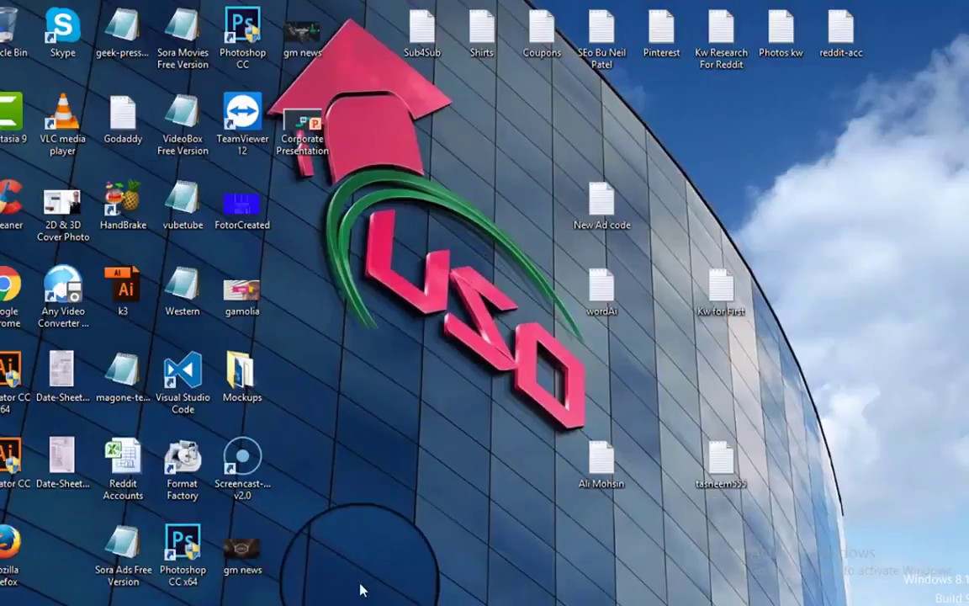
{"action": "left_click", "coordinate": [325, 599]}
{"action": "left_click", "coordinate": [13, 7]}
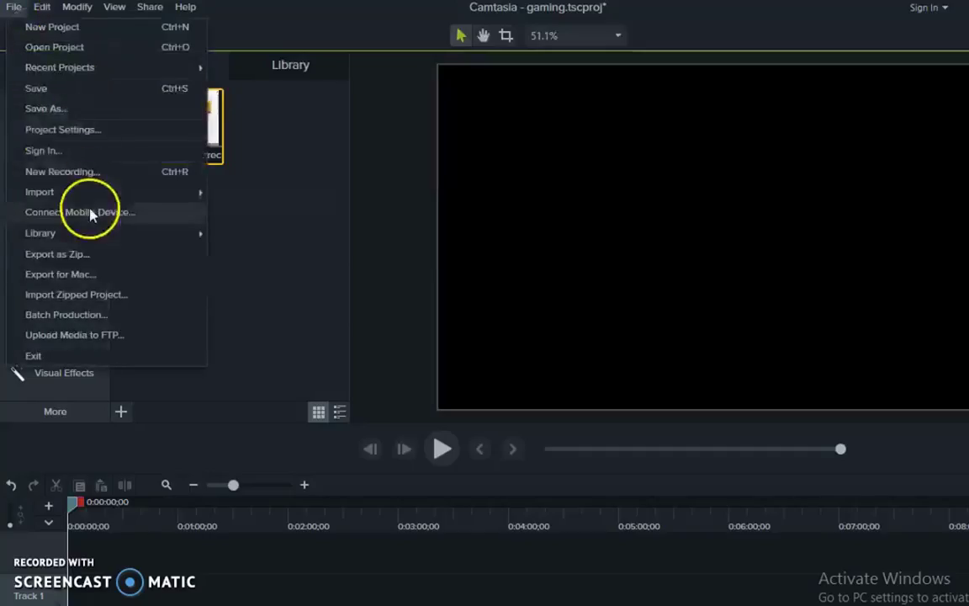
{"action": "mouse_move", "coordinate": [91, 192]}
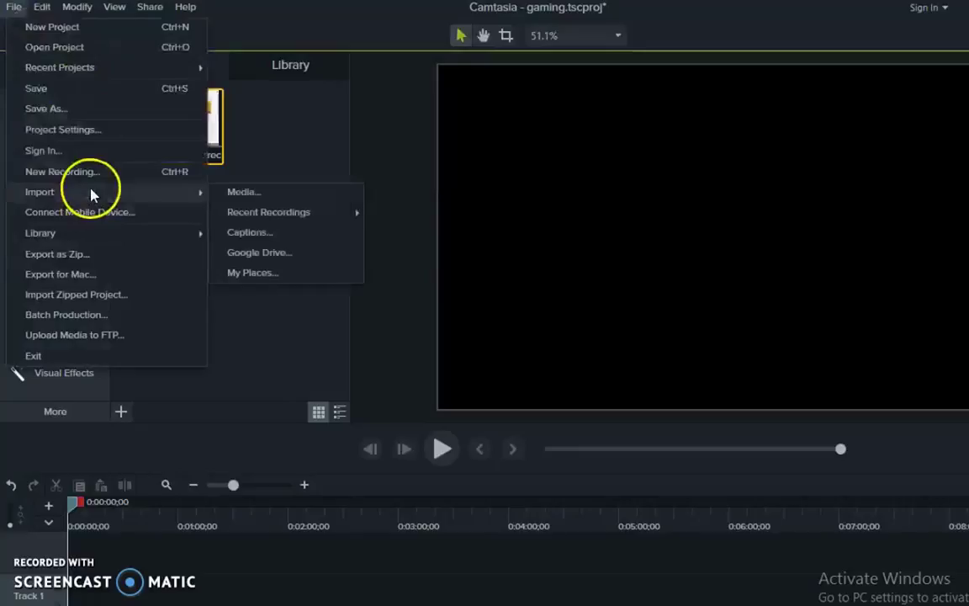
{"action": "left_click", "coordinate": [229, 195]}
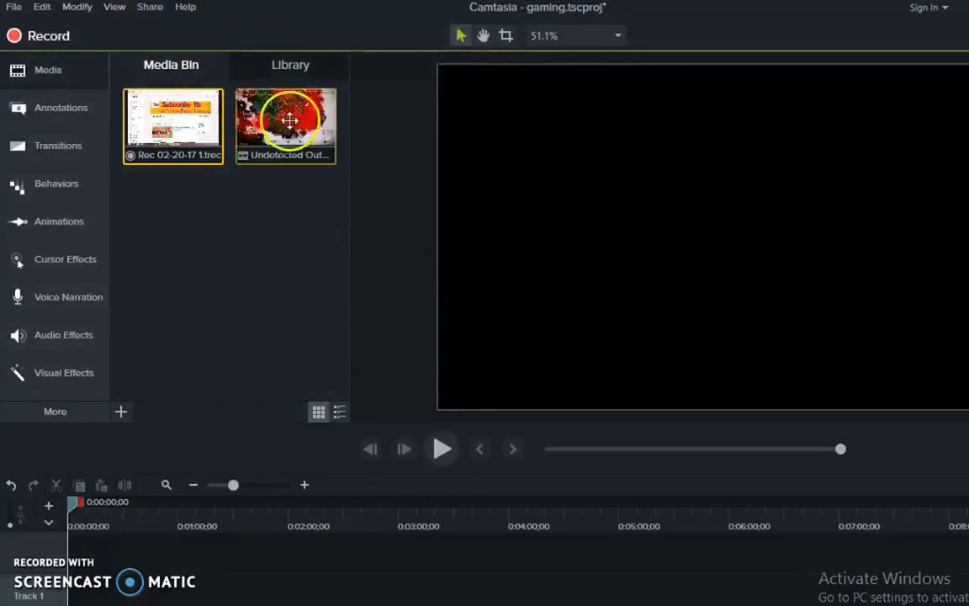
{"action": "left_click_drag", "start_coordinate": [284, 125], "coordinate": [132, 585]}
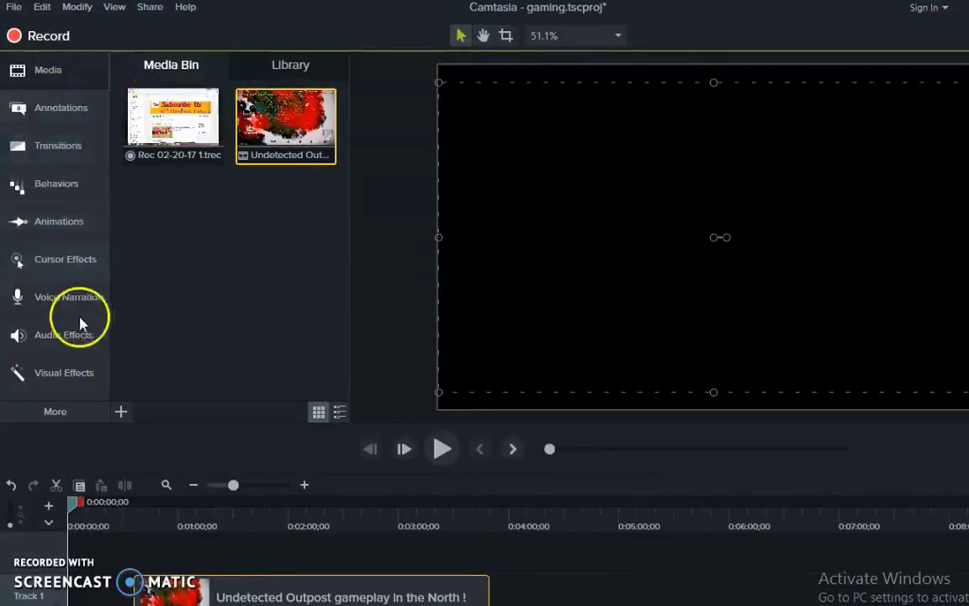
Preview the linewipe clip from the library's Motion Graphics - Intro Clips folder
{"action": "left_click", "coordinate": [271, 74]}
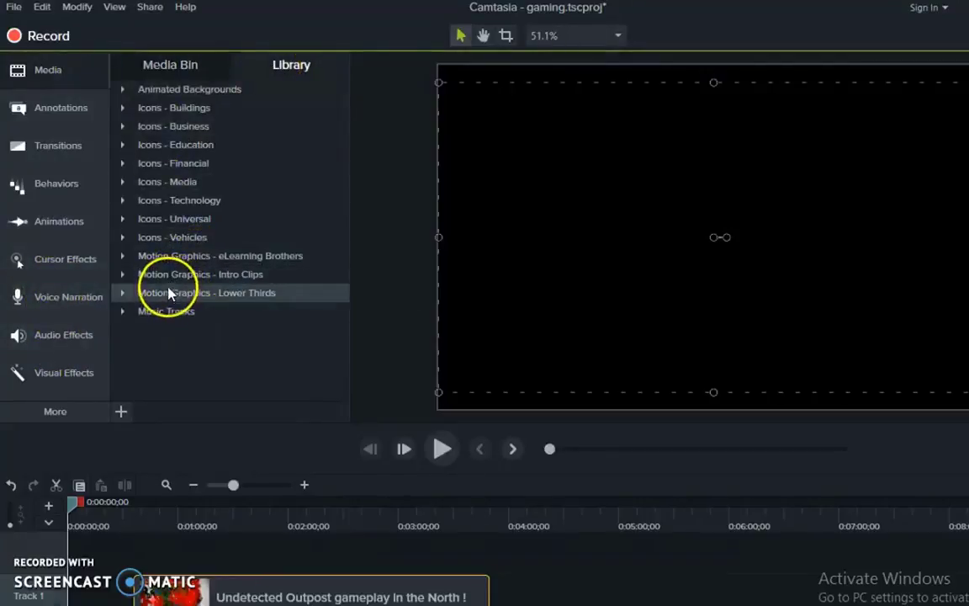
{"action": "left_click", "coordinate": [124, 274]}
{"action": "scroll", "coordinate": [147, 277], "scroll_direction": "down", "scroll_amount": 1}
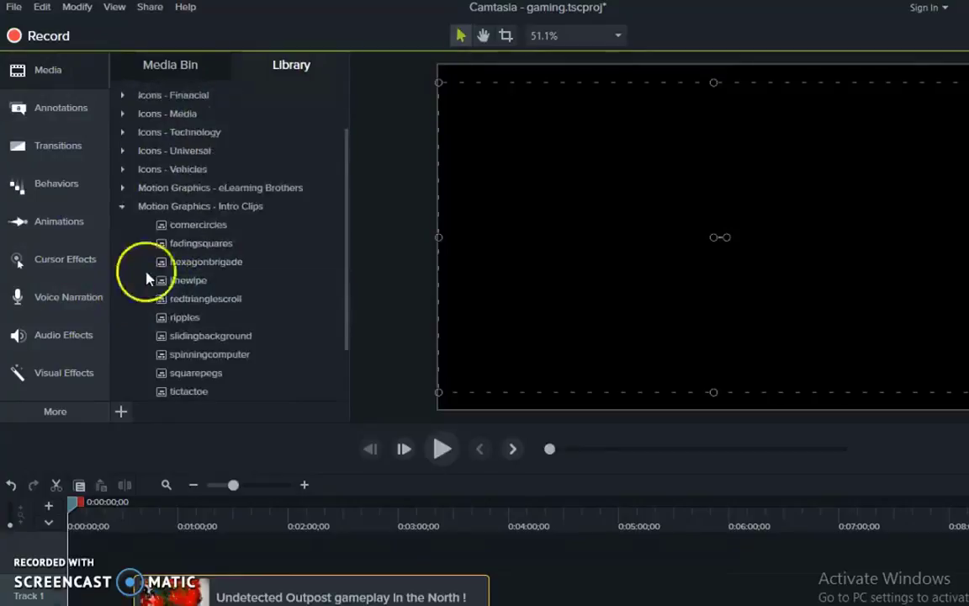
{"action": "right_click", "coordinate": [205, 286]}
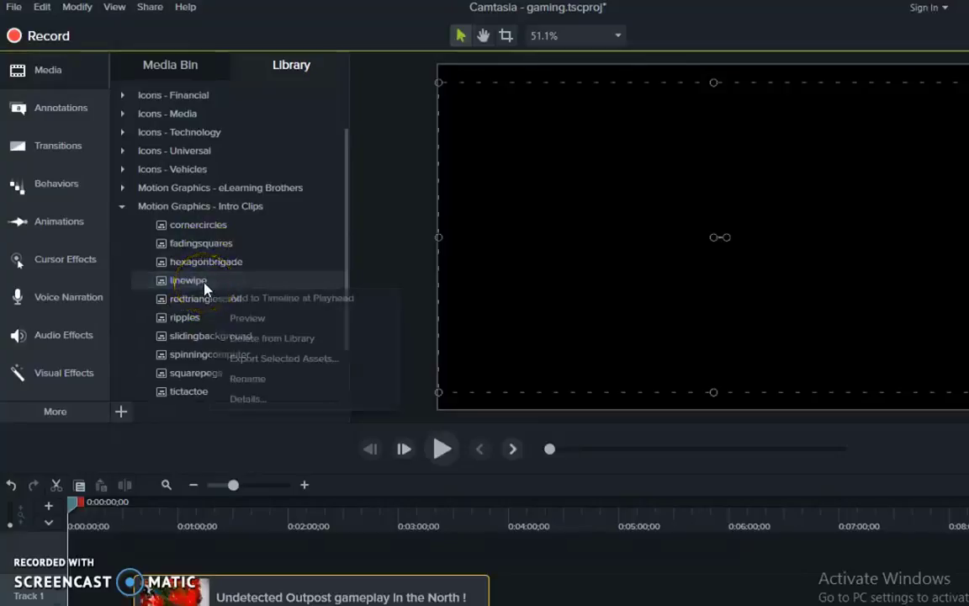
{"action": "left_click", "coordinate": [248, 318]}
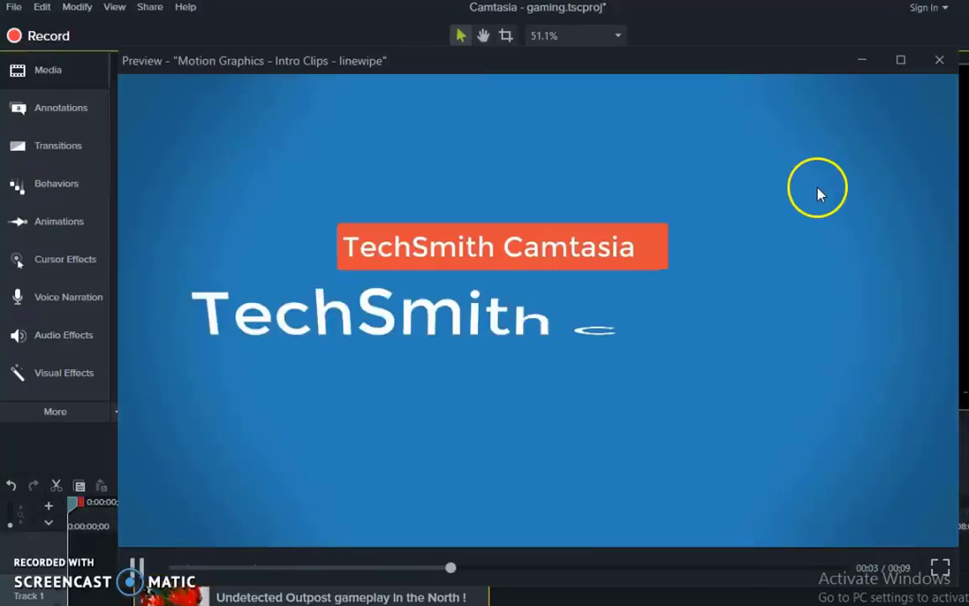
{"action": "left_click", "coordinate": [938, 64]}
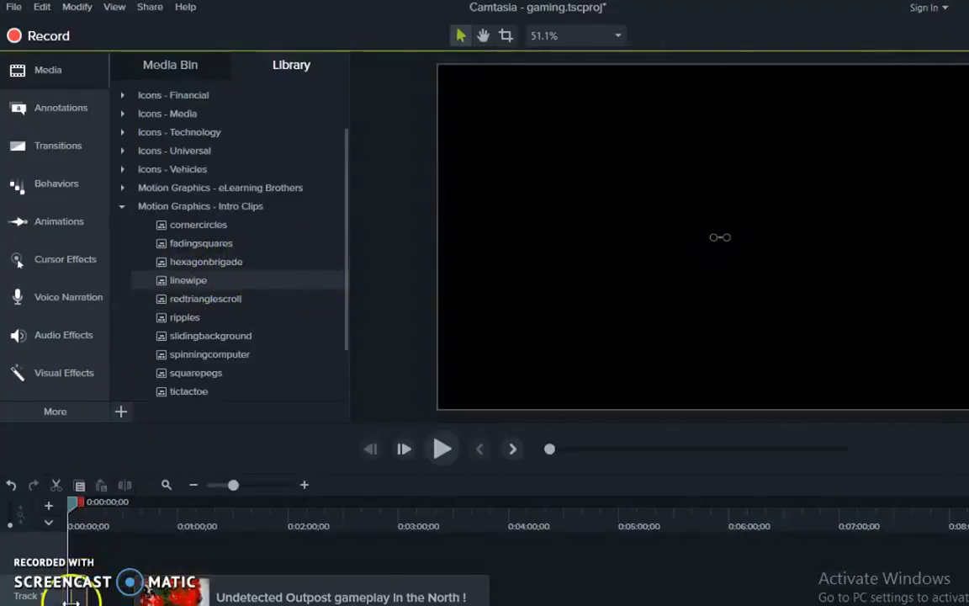
Place the linewipe intro at the start of Track 1 and move the gameplay clip directly behind it
{"action": "left_click_drag", "start_coordinate": [70, 597], "coordinate": [52, 598]}
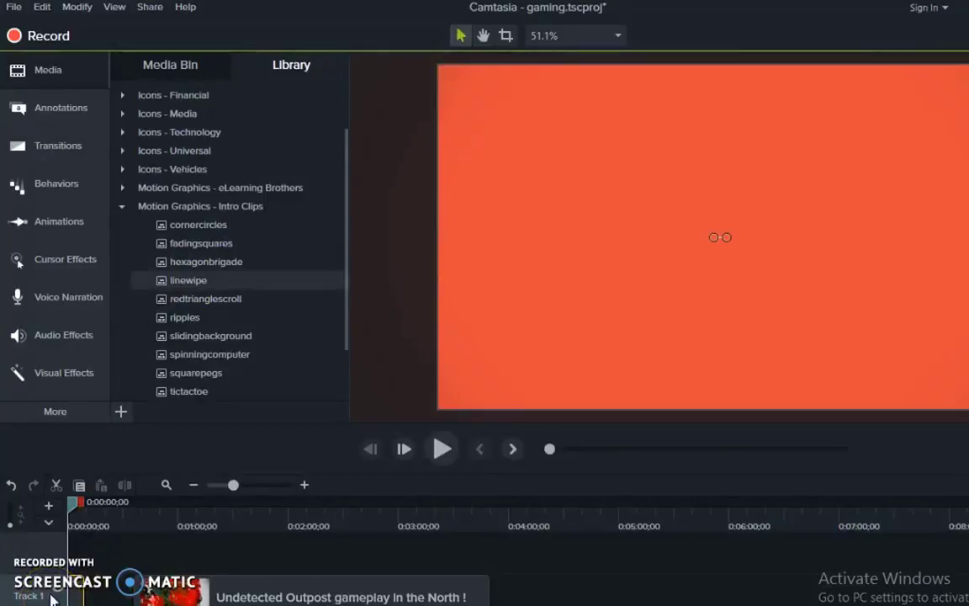
{"action": "left_click", "coordinate": [205, 594]}
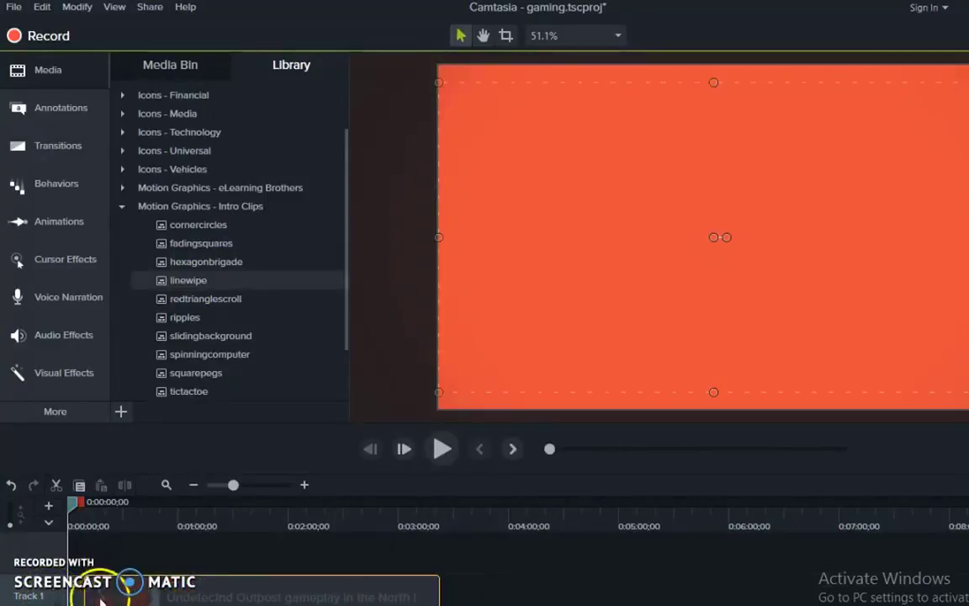
Replace the intro's title with the Gamotics channel and creator name, and play the intro through to the gameplay
{"action": "left_click", "coordinate": [442, 452]}
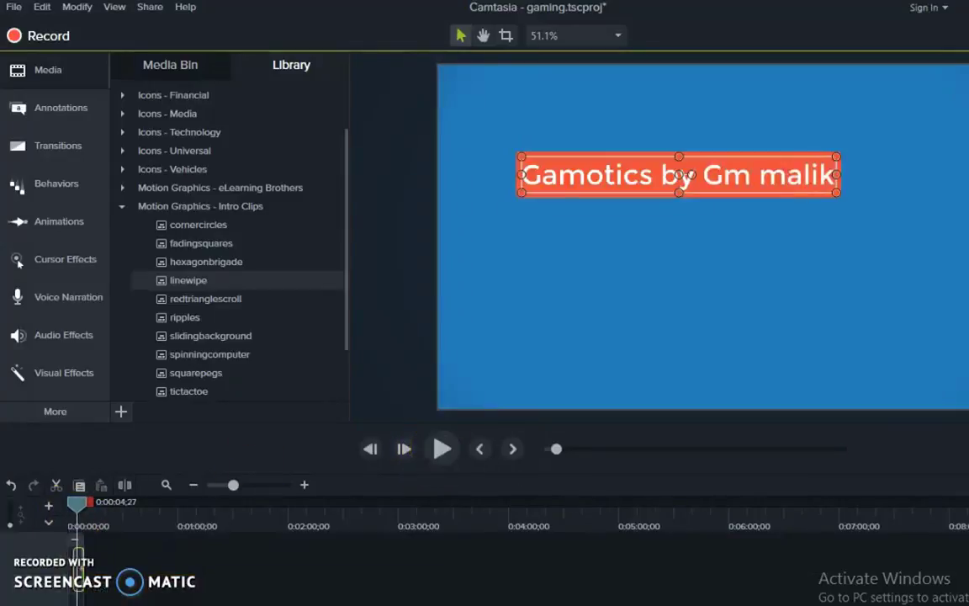
{"action": "left_click", "coordinate": [579, 263]}
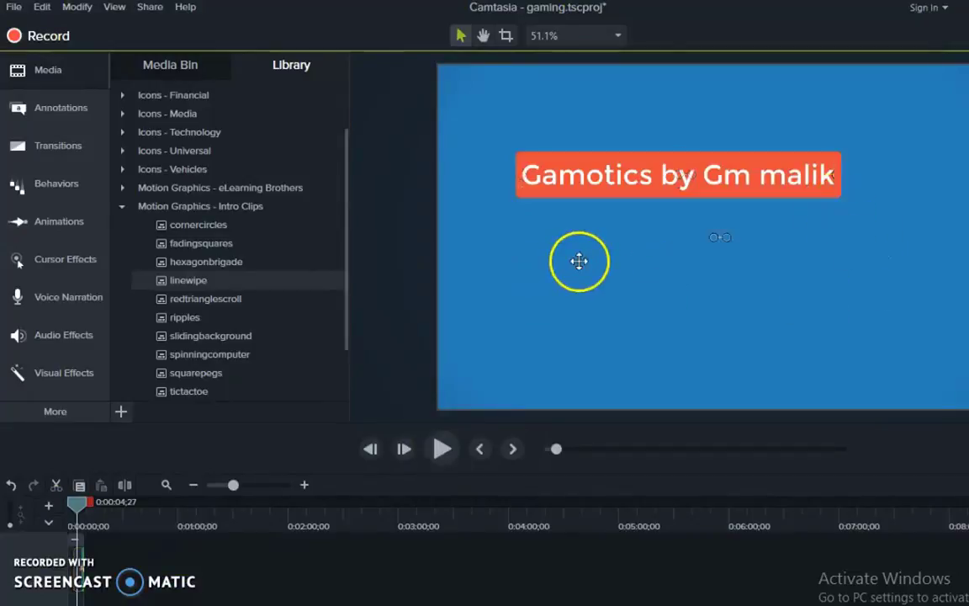
{"action": "left_click", "coordinate": [442, 451]}
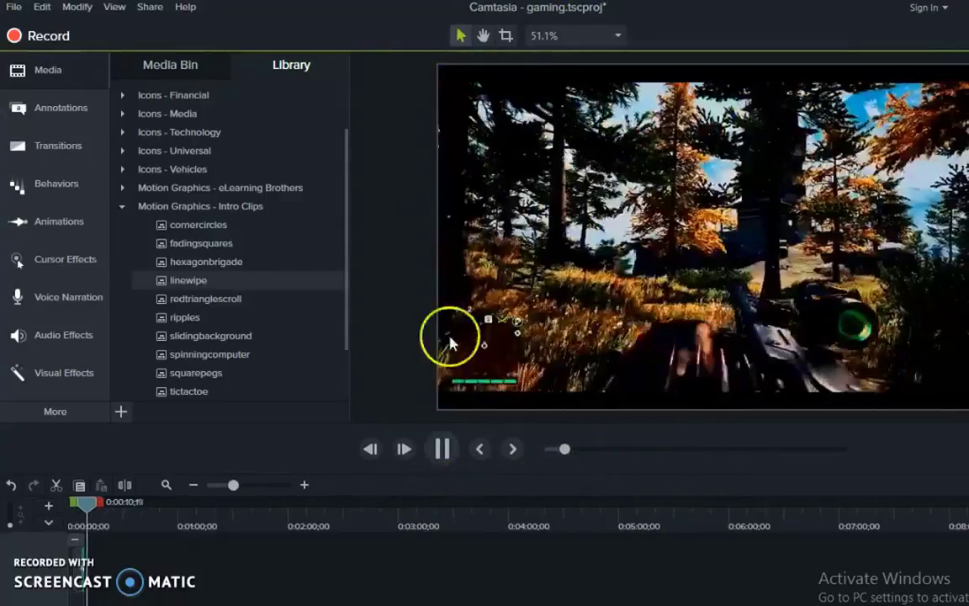
Enlarge the gameplay clip to fill the full canvas height and play back the result
{"action": "left_click", "coordinate": [714, 402]}
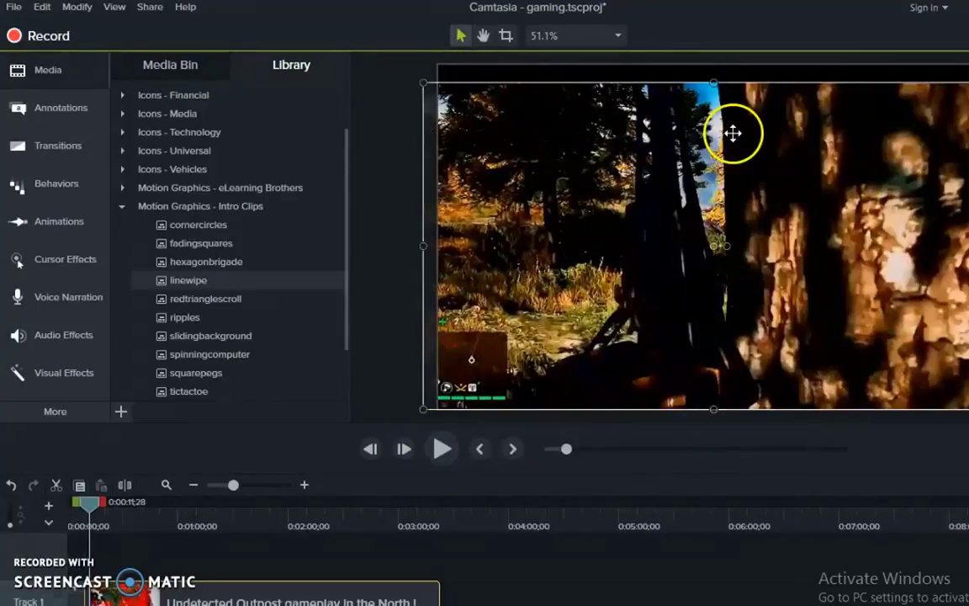
{"action": "left_click_drag", "start_coordinate": [714, 82], "coordinate": [713, 65]}
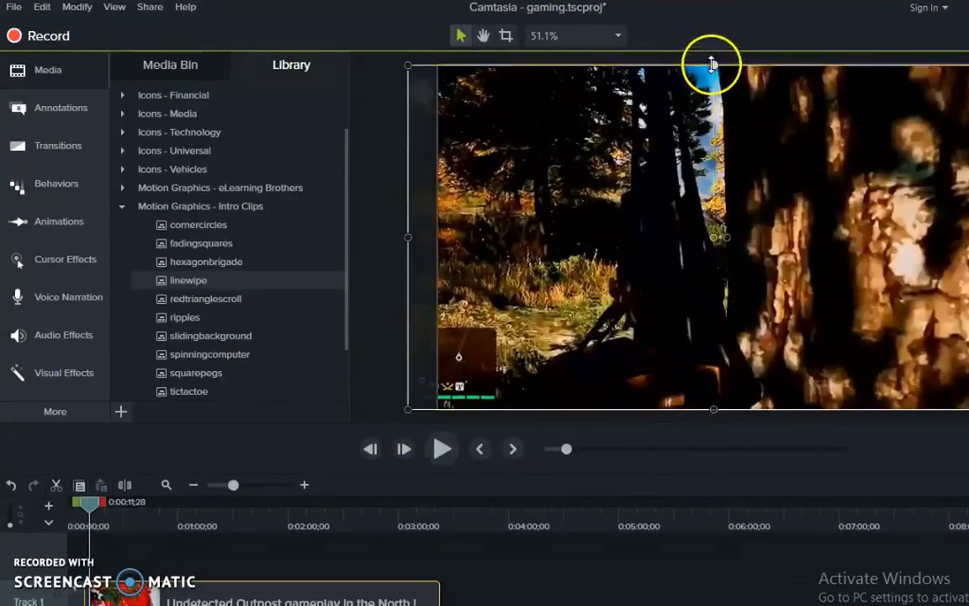
{"action": "left_click", "coordinate": [440, 449]}
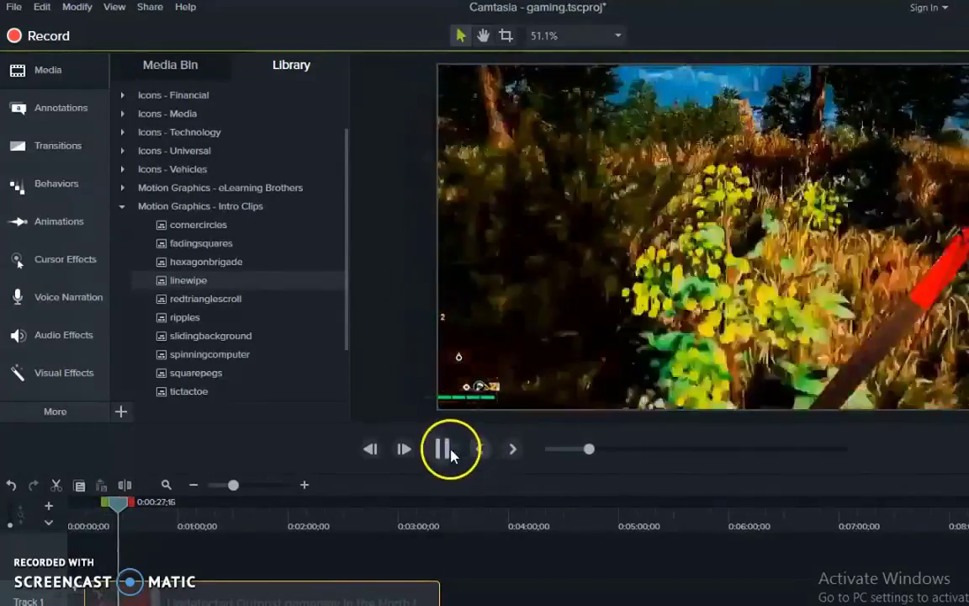
{"action": "left_click", "coordinate": [444, 452]}
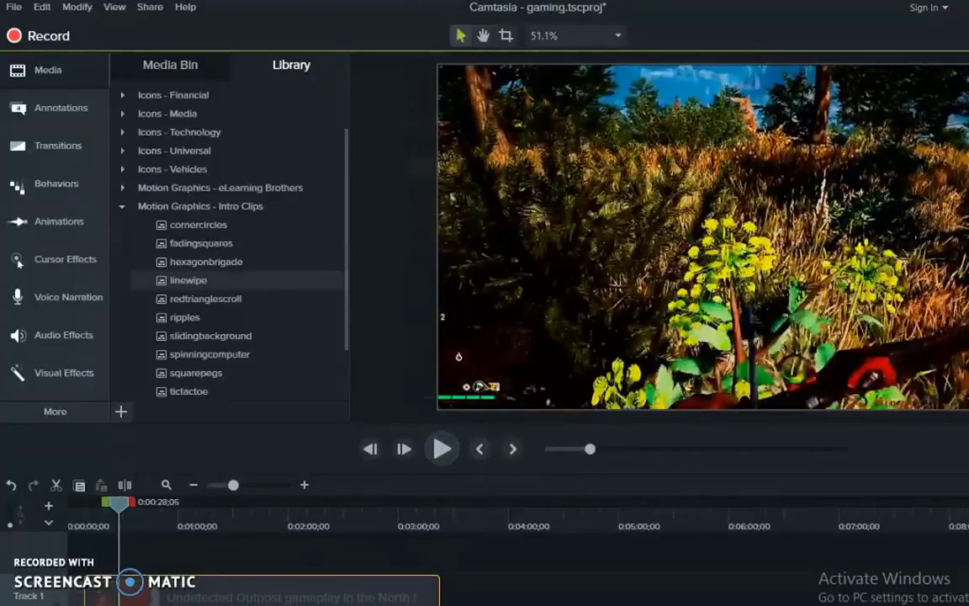
Open the gameplay clip's audio for editing on Track 1 and leave it without adjusting the volume
{"action": "right_click", "coordinate": [210, 594]}
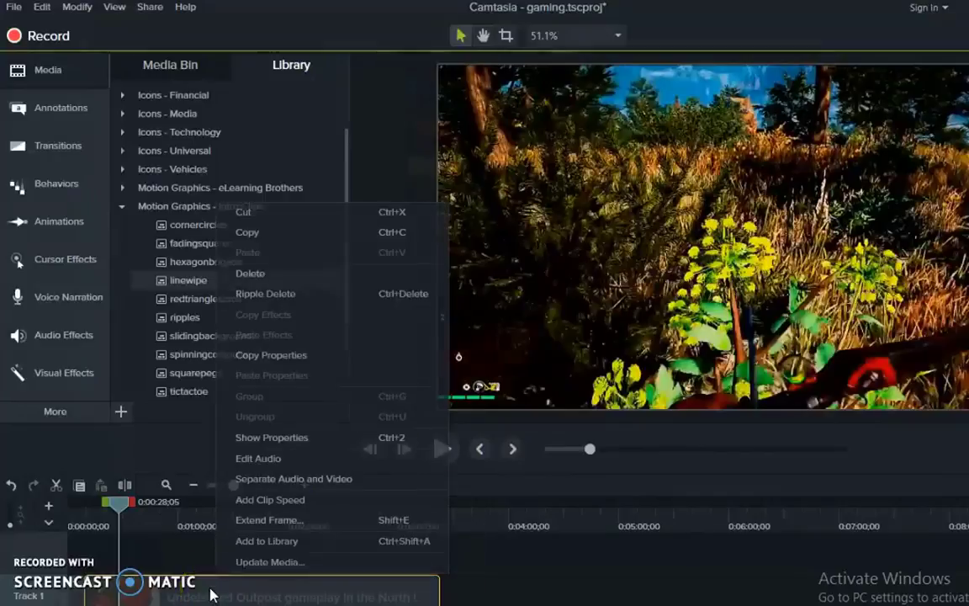
{"action": "left_click", "coordinate": [256, 458]}
{"action": "left_click", "coordinate": [261, 455]}
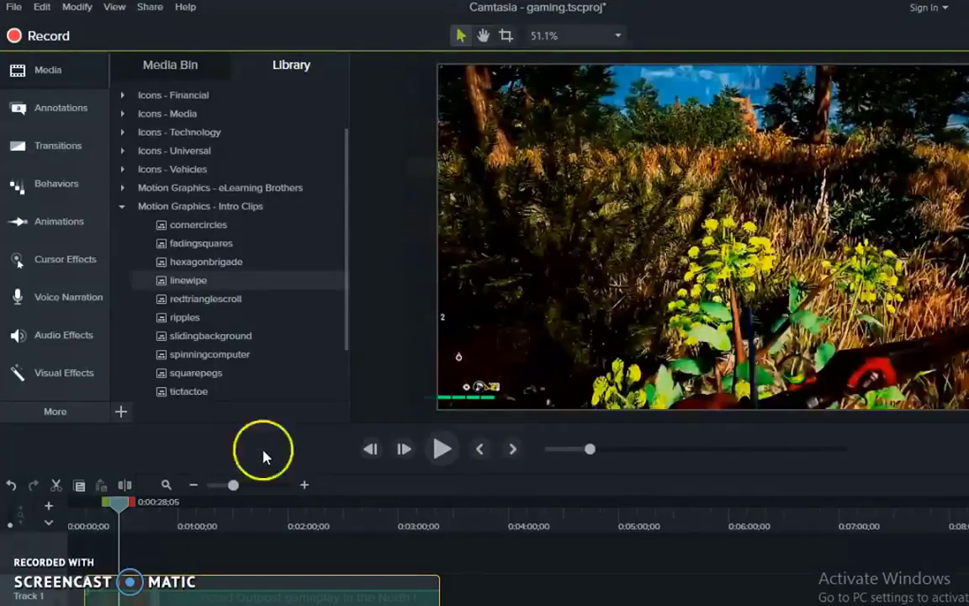
{"action": "left_click", "coordinate": [829, 567]}
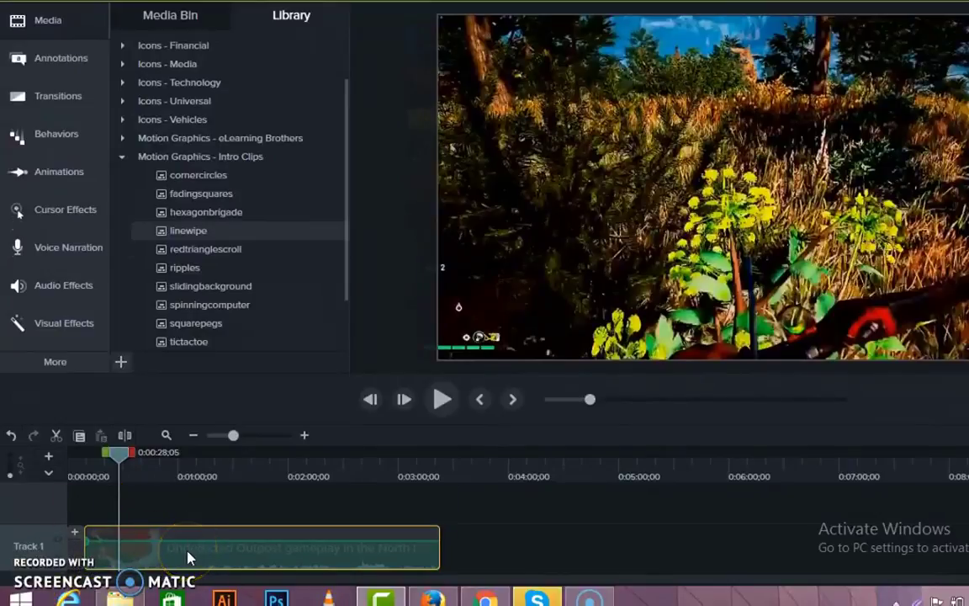
{"action": "left_click", "coordinate": [465, 534]}
Separate the gameplay clip's audio from its video and select only the audio clip on Track 2
{"action": "left_click", "coordinate": [348, 555]}
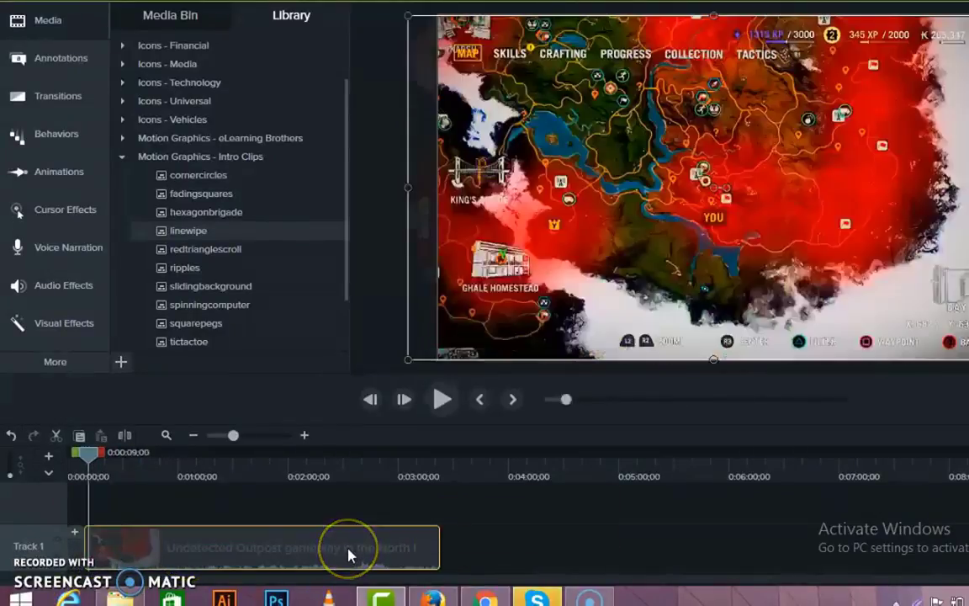
{"action": "right_click", "coordinate": [351, 554]}
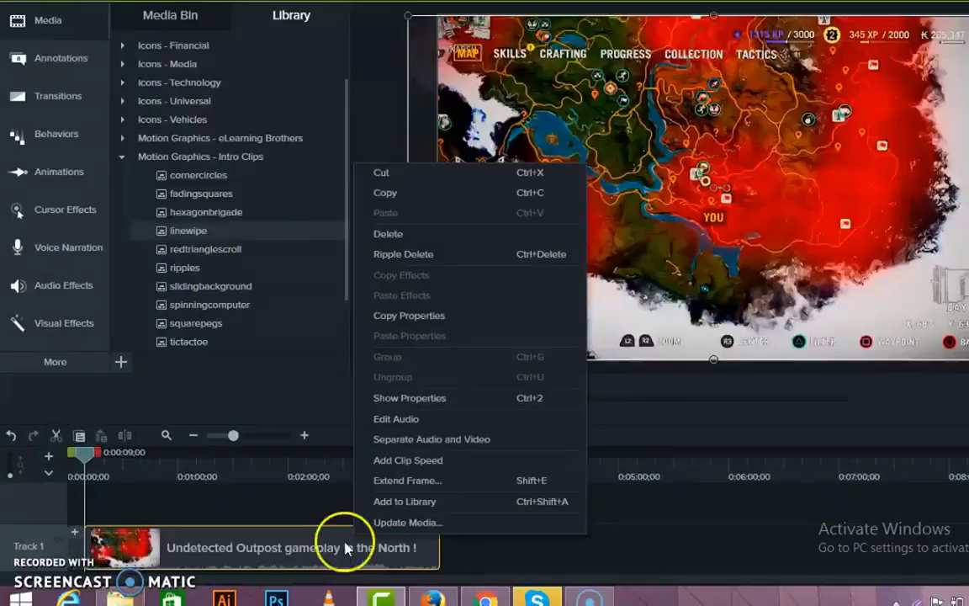
{"action": "left_click", "coordinate": [371, 440]}
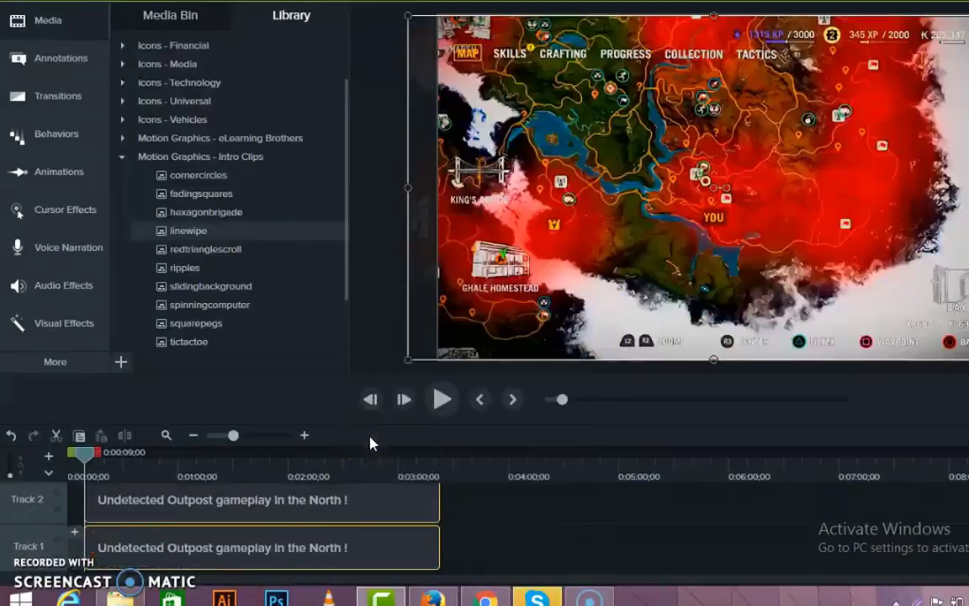
{"action": "left_click", "coordinate": [206, 503]}
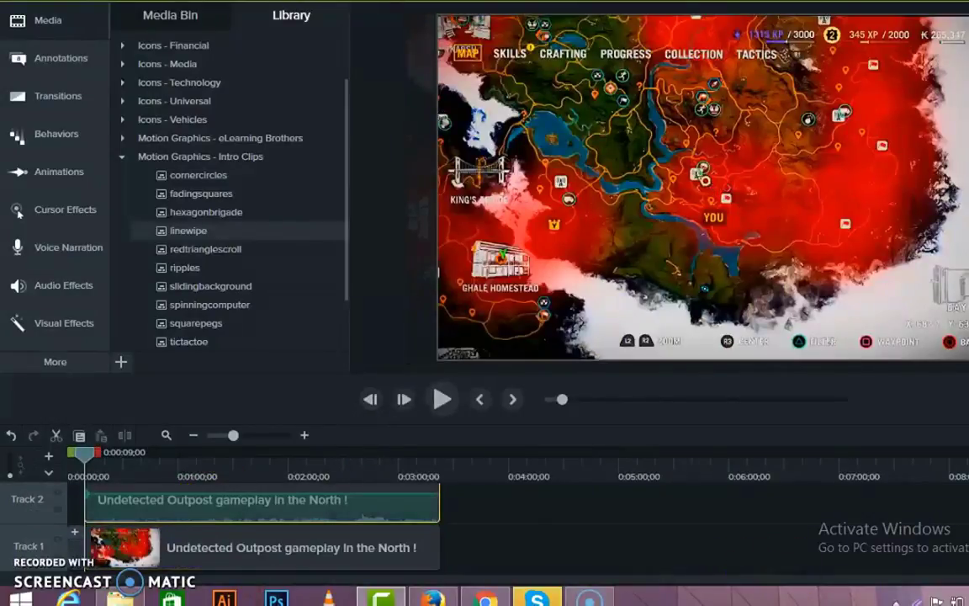
Apply the Fade Out audio effect to the separated gameplay audio on Track 2
{"action": "scroll", "coordinate": [253, 522], "scroll_direction": "up", "scroll_amount": 1}
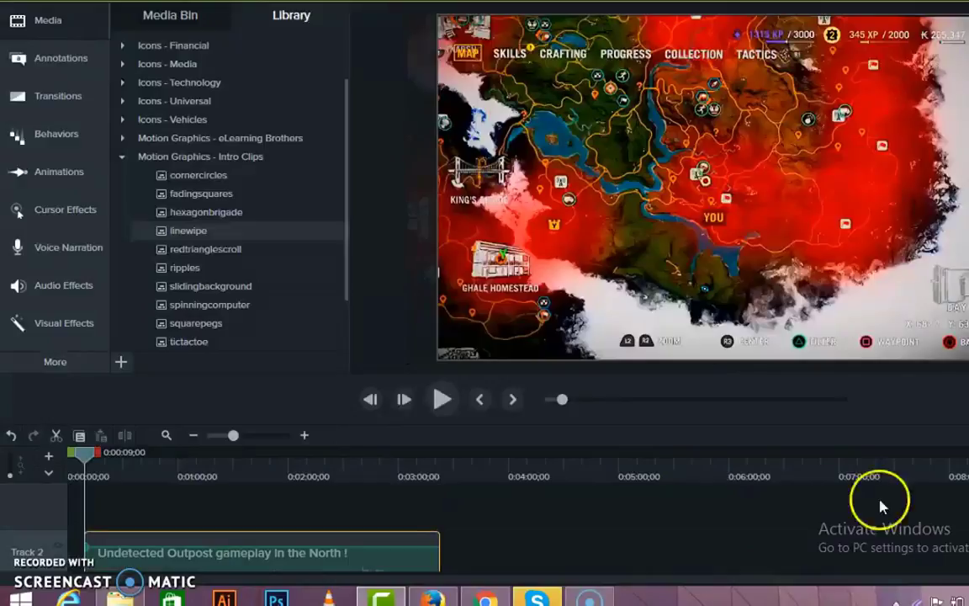
{"action": "left_click", "coordinate": [89, 286]}
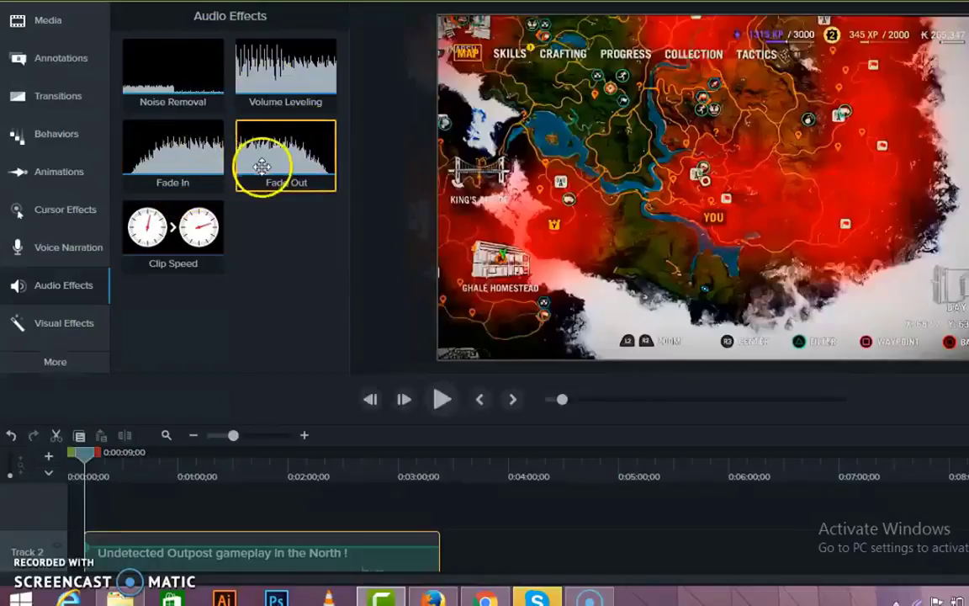
{"action": "left_click_drag", "start_coordinate": [262, 164], "coordinate": [180, 547]}
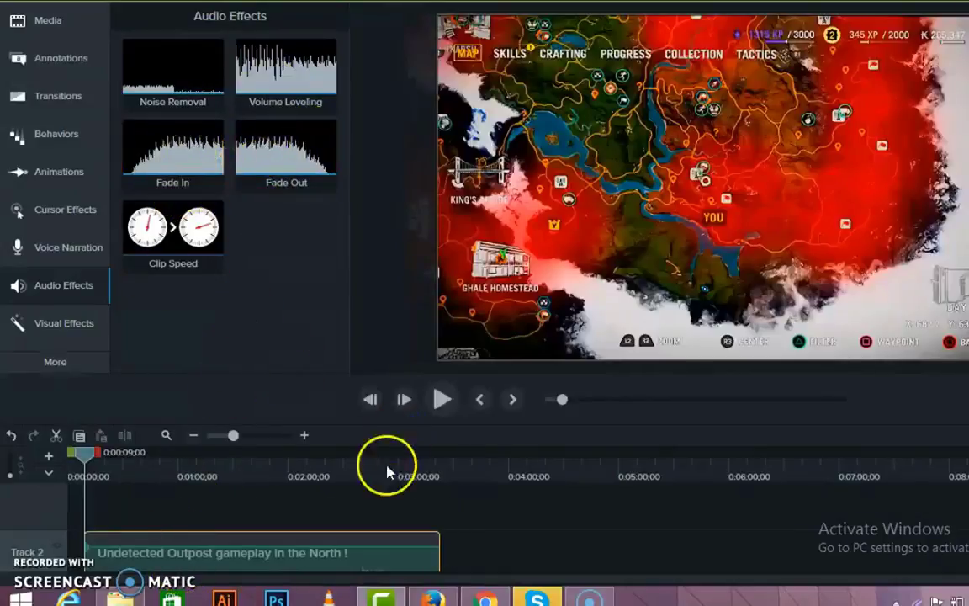
{"action": "scroll", "coordinate": [252, 522], "scroll_direction": "down", "scroll_amount": 1}
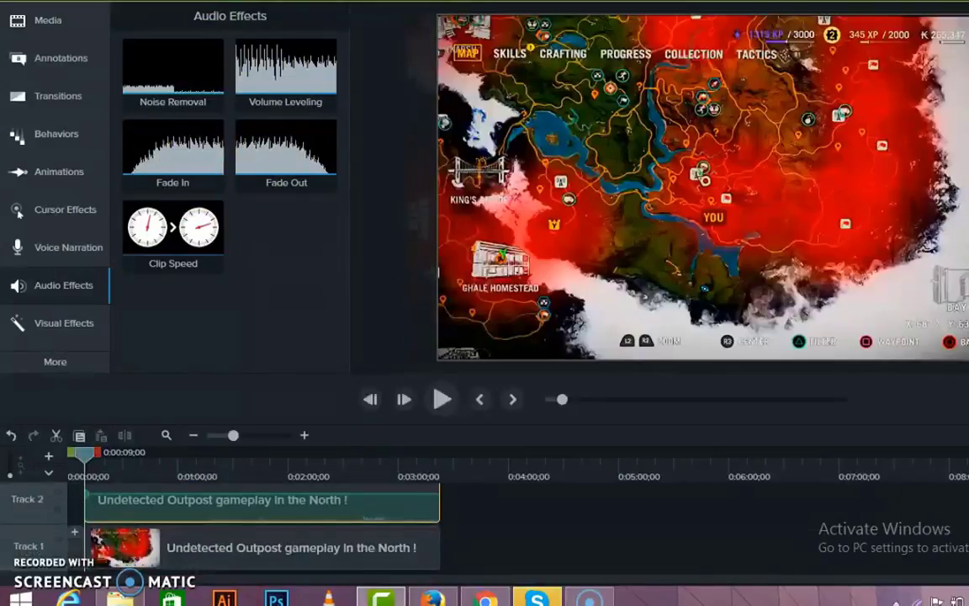
{"action": "scroll", "coordinate": [253, 504], "scroll_direction": "up", "scroll_amount": 1}
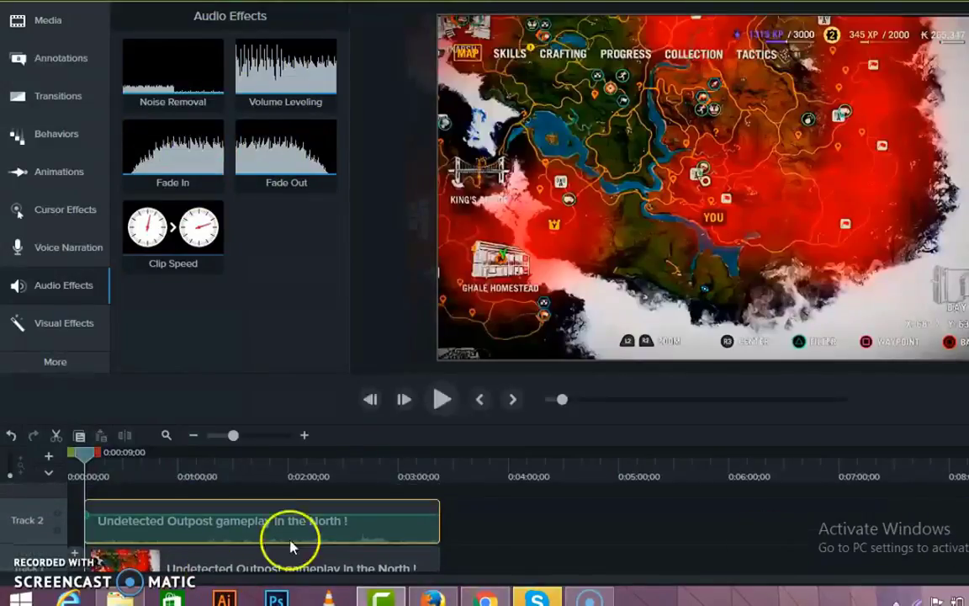
{"action": "left_click_drag", "start_coordinate": [290, 546], "coordinate": [428, 525]}
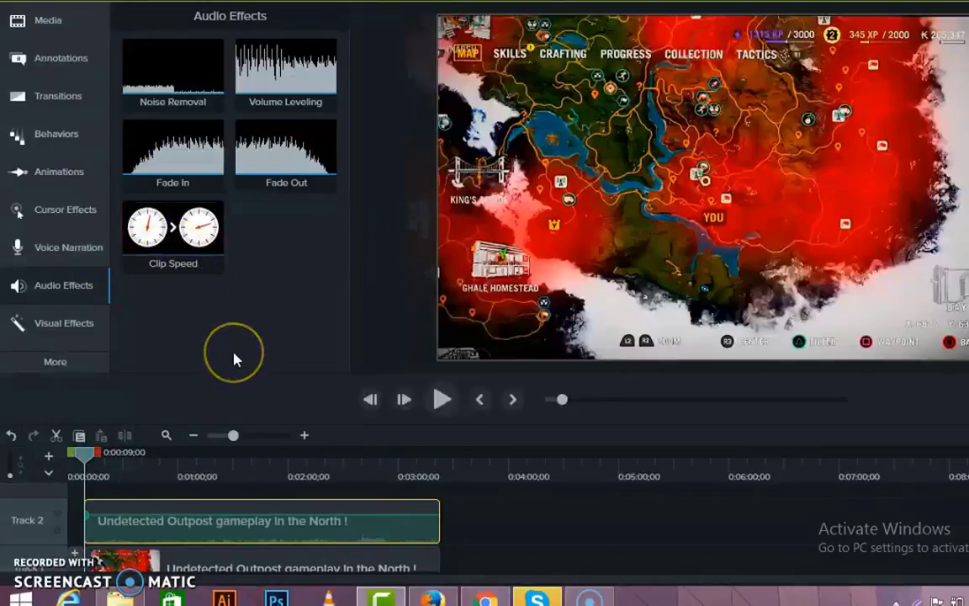
Look through the Visual Effects, the additional Interactivity and Captions tools, and the Cursor Effects
{"action": "left_click", "coordinate": [75, 330]}
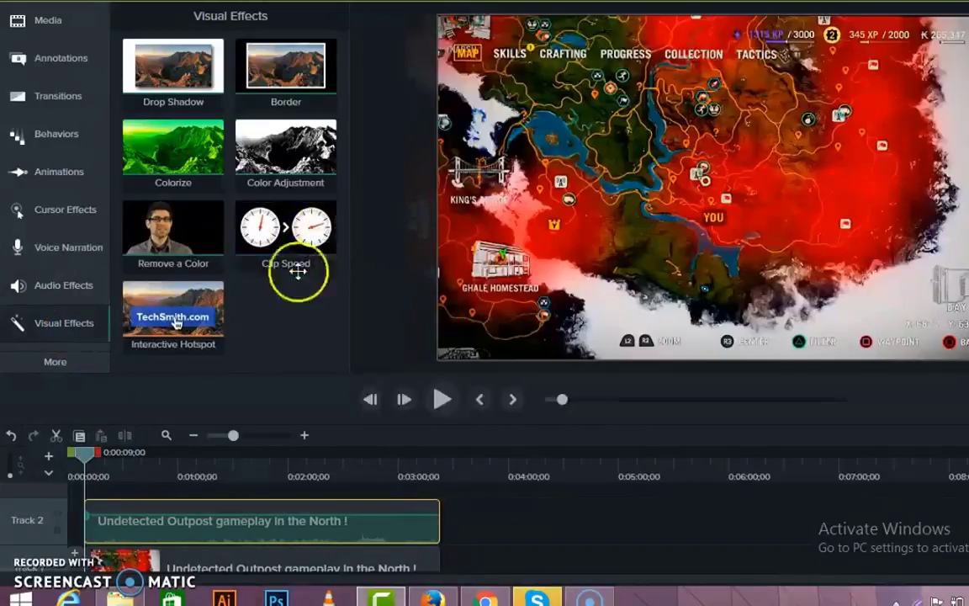
{"action": "left_click", "coordinate": [65, 374]}
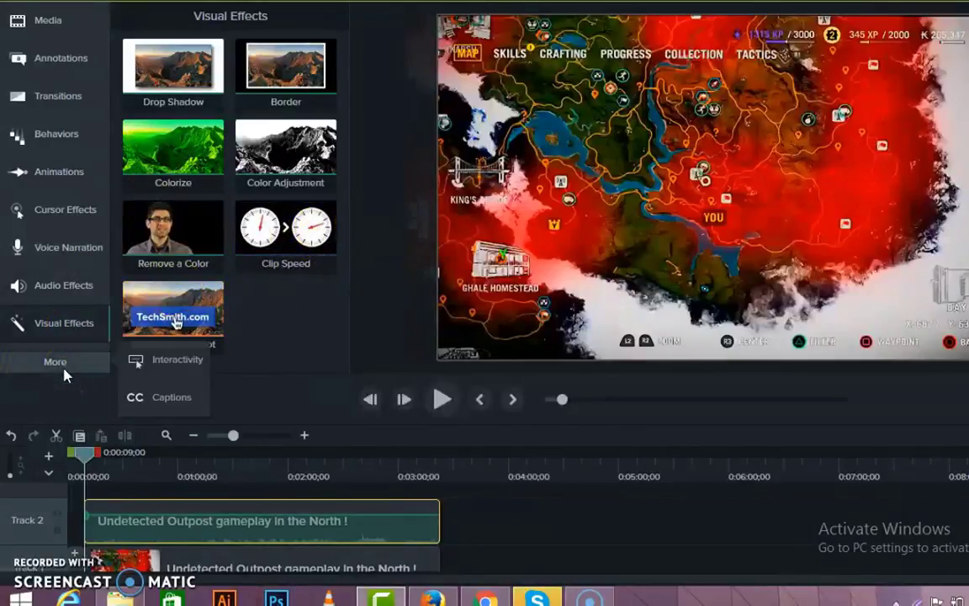
{"action": "left_click", "coordinate": [158, 364]}
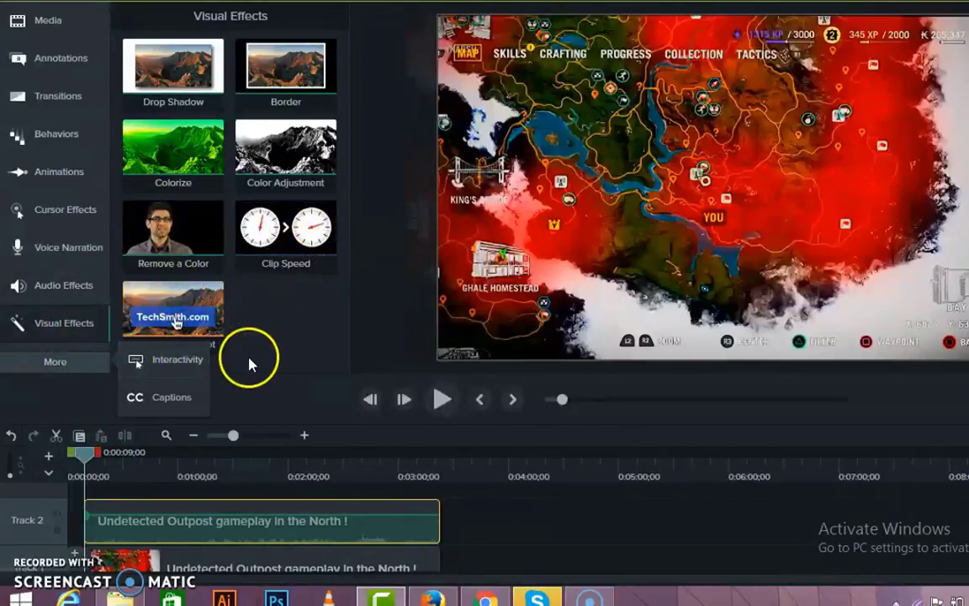
{"action": "left_click", "coordinate": [53, 221]}
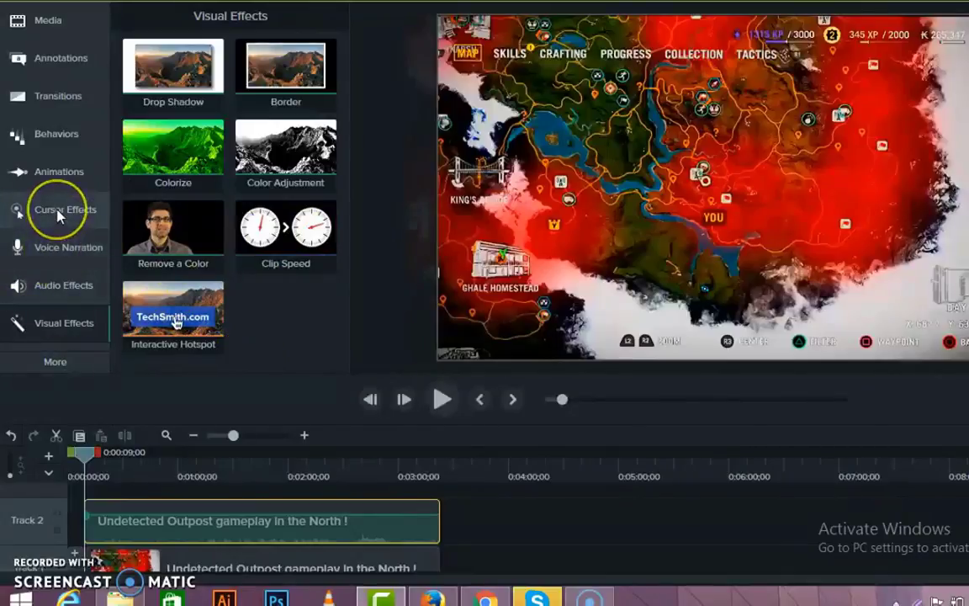
{"action": "left_click", "coordinate": [245, 129]}
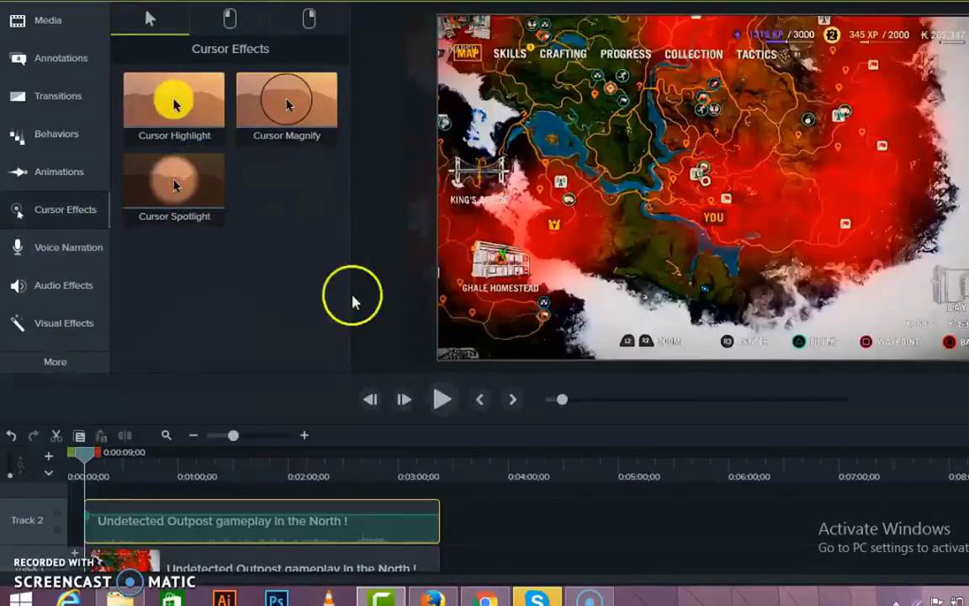
Try to apply the Cursor Spotlight effect to the gameplay clip on Track 1
{"action": "left_click_drag", "start_coordinate": [186, 210], "coordinate": [183, 577]}
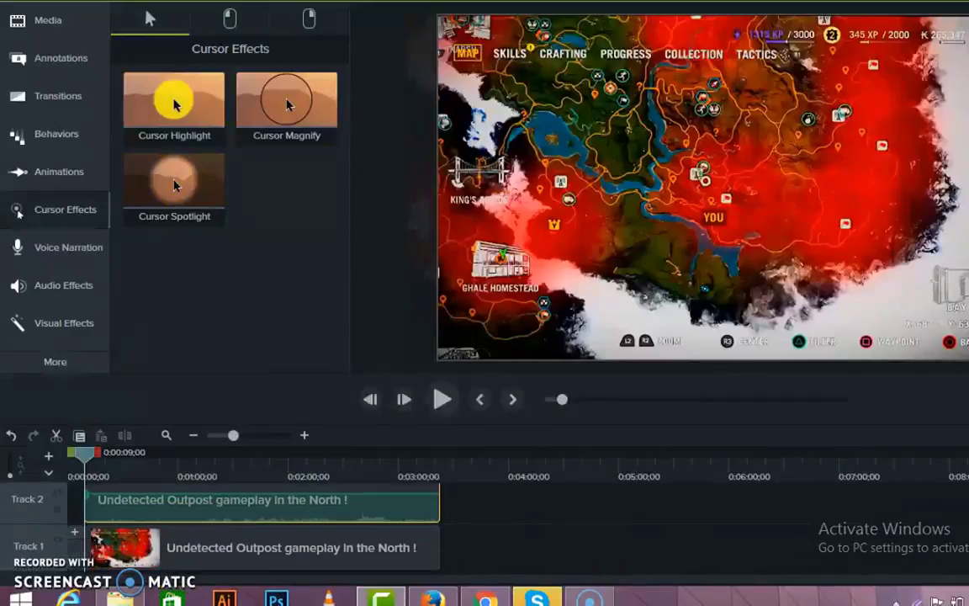
{"action": "right_click", "coordinate": [249, 515]}
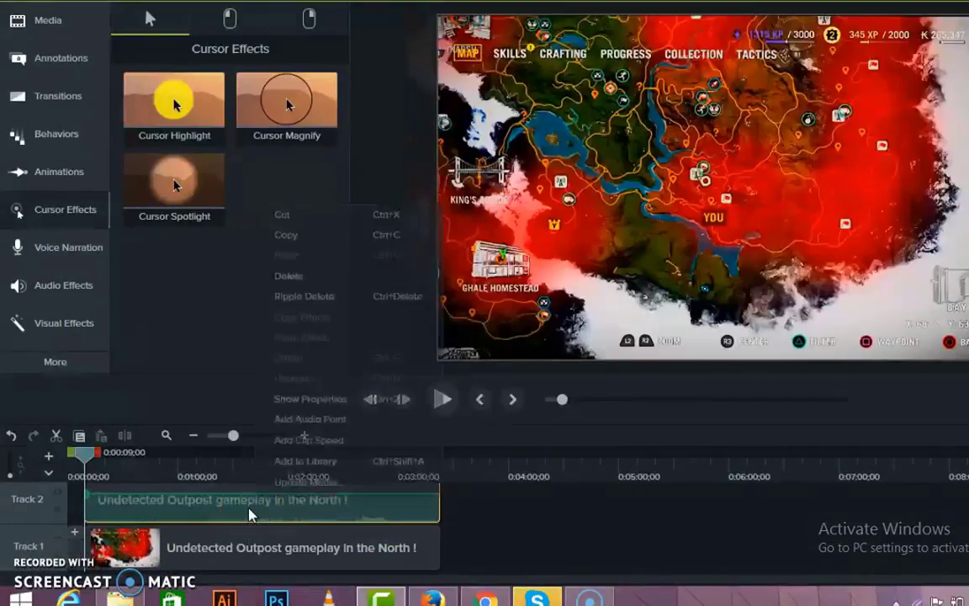
{"action": "left_click", "coordinate": [179, 513]}
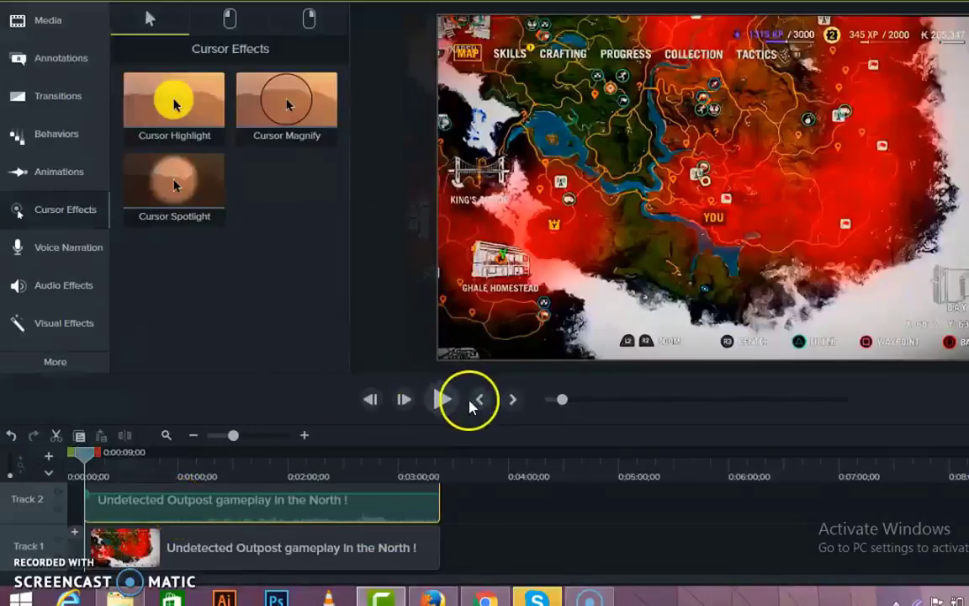
Move the playhead past the end of the gameplay clip to the closing clip on Track 1 and play it
{"action": "left_click", "coordinate": [74, 549]}
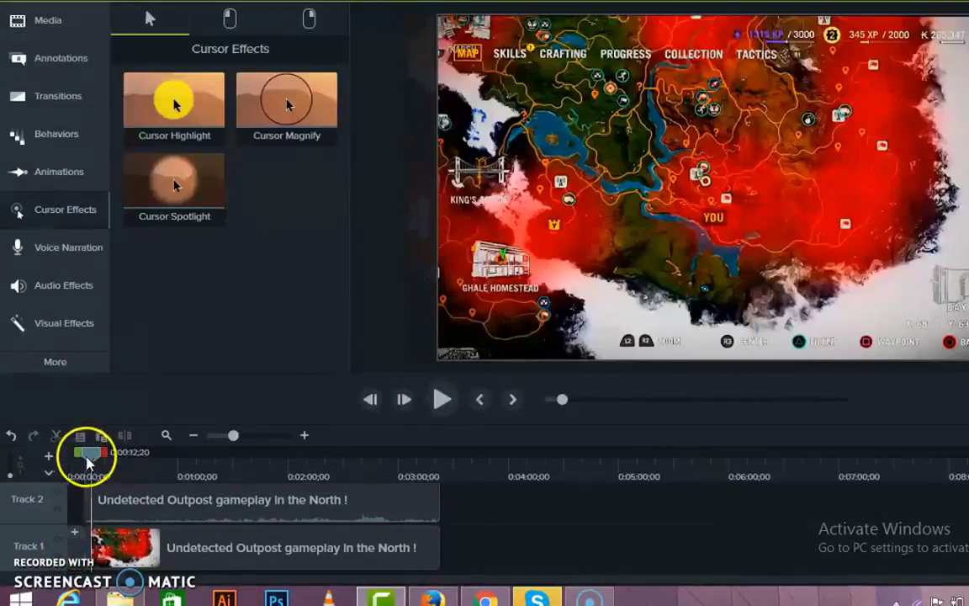
{"action": "left_click_drag", "start_coordinate": [85, 464], "coordinate": [443, 520]}
{"action": "scroll", "coordinate": [443, 519], "scroll_direction": "up", "scroll_amount": 2}
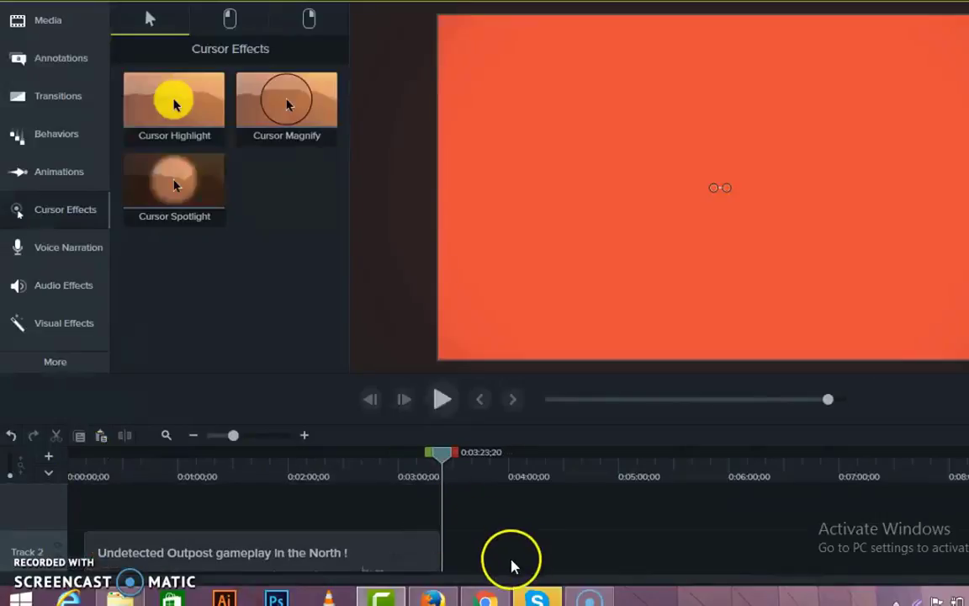
{"action": "scroll", "coordinate": [252, 505], "scroll_direction": "down", "scroll_amount": 2}
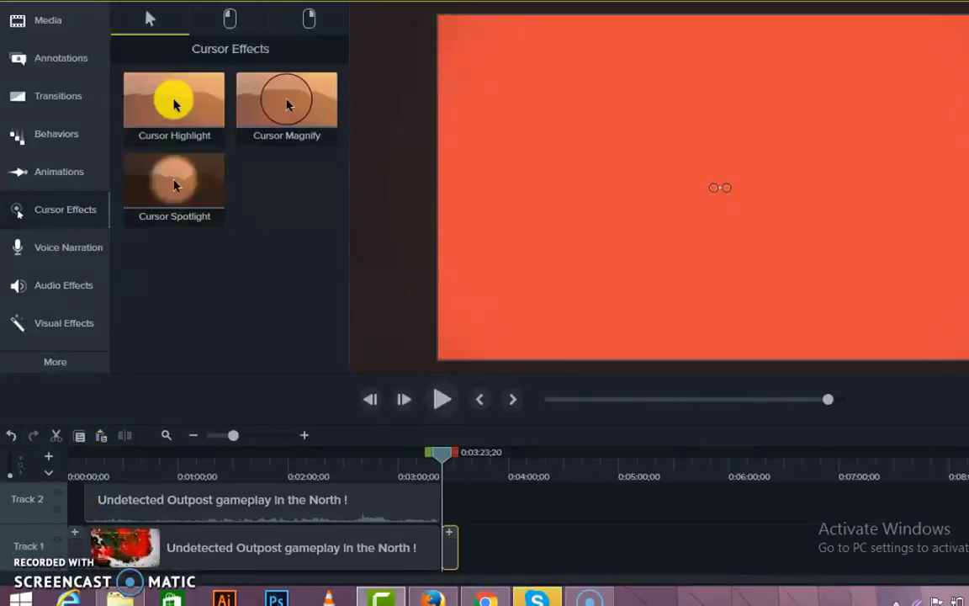
{"action": "left_click", "coordinate": [437, 412]}
Shrink the gameplay clip on Track 1 to about the canvas width so its sides are no longer cut off, and play back the result
{"action": "left_click_drag", "start_coordinate": [436, 457], "coordinate": [241, 469]}
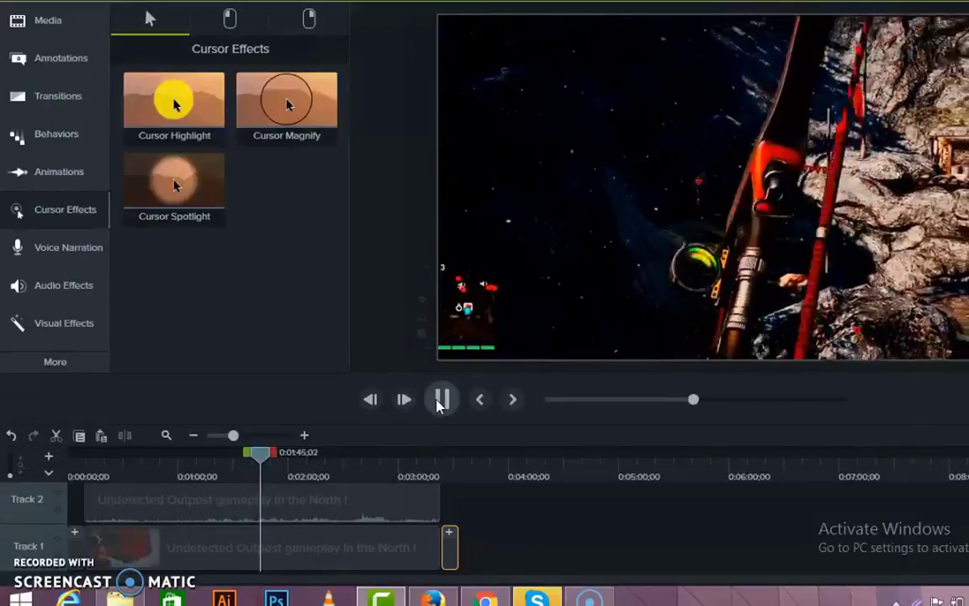
{"action": "left_click", "coordinate": [552, 301]}
{"action": "left_click", "coordinate": [396, 290]}
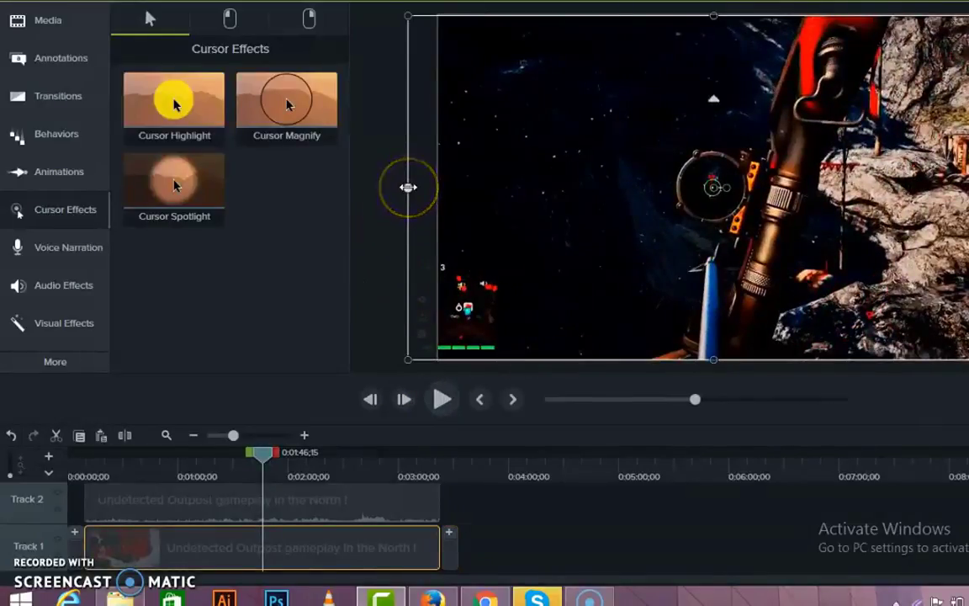
{"action": "left_click_drag", "start_coordinate": [408, 187], "coordinate": [439, 190]}
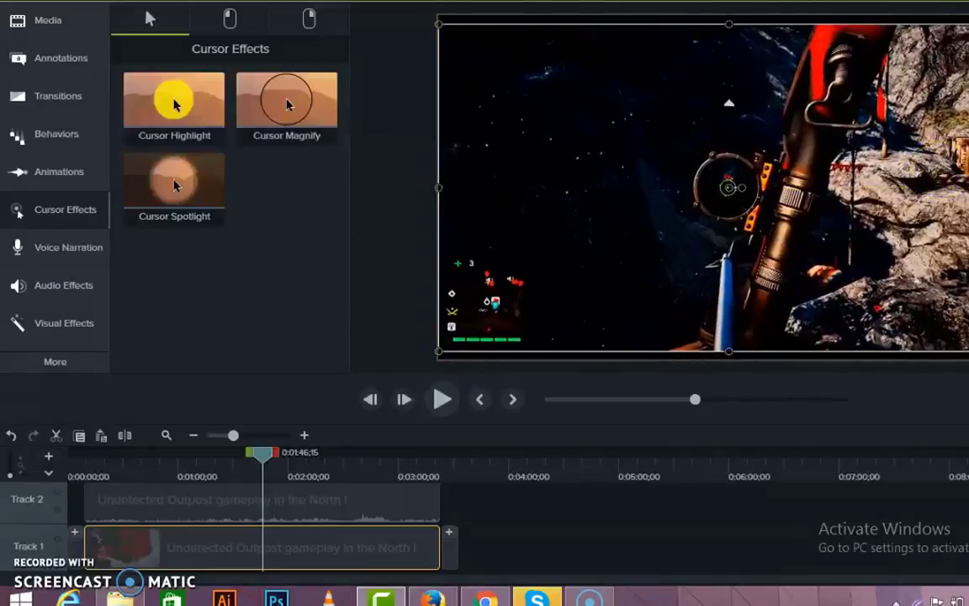
{"action": "left_click_drag", "start_coordinate": [968, 188], "coordinate": [966, 192]}
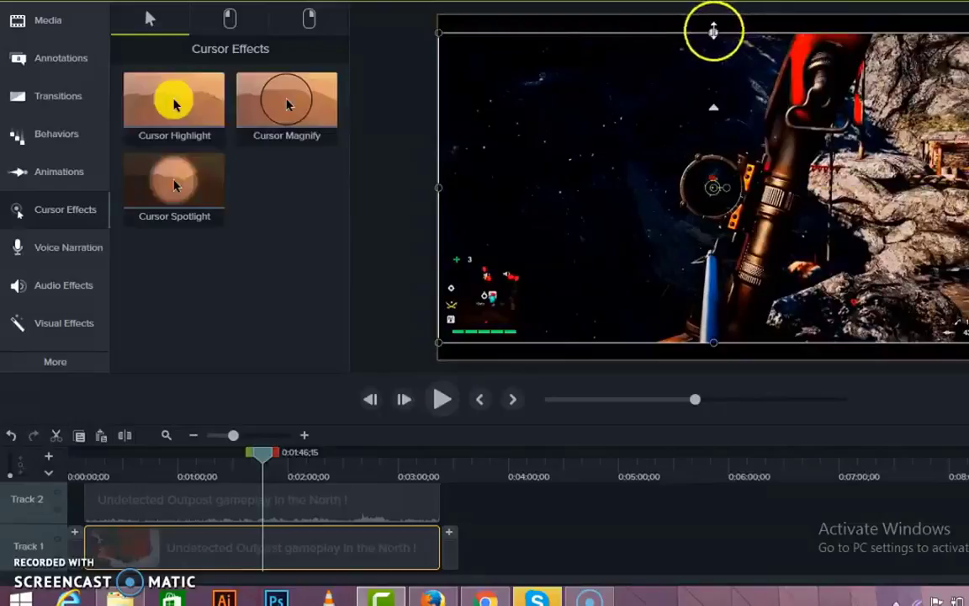
{"action": "mouse_move", "coordinate": [713, 31]}
{"action": "left_mouse_down"}
{"action": "mouse_move", "coordinate": [714, 59]}
{"action": "mouse_move", "coordinate": [715, 30]}
{"action": "left_mouse_up"}
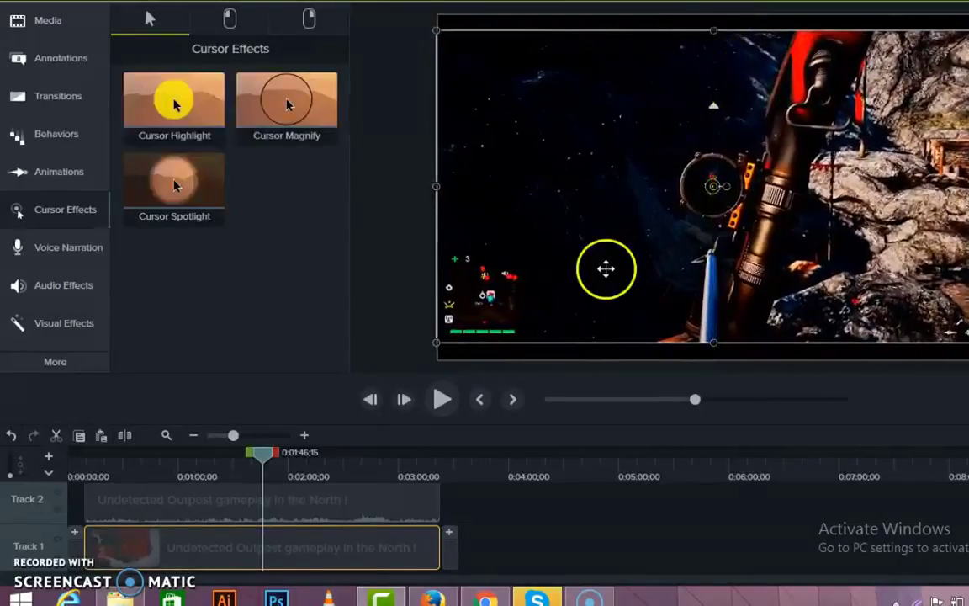
{"action": "left_click", "coordinate": [439, 402]}
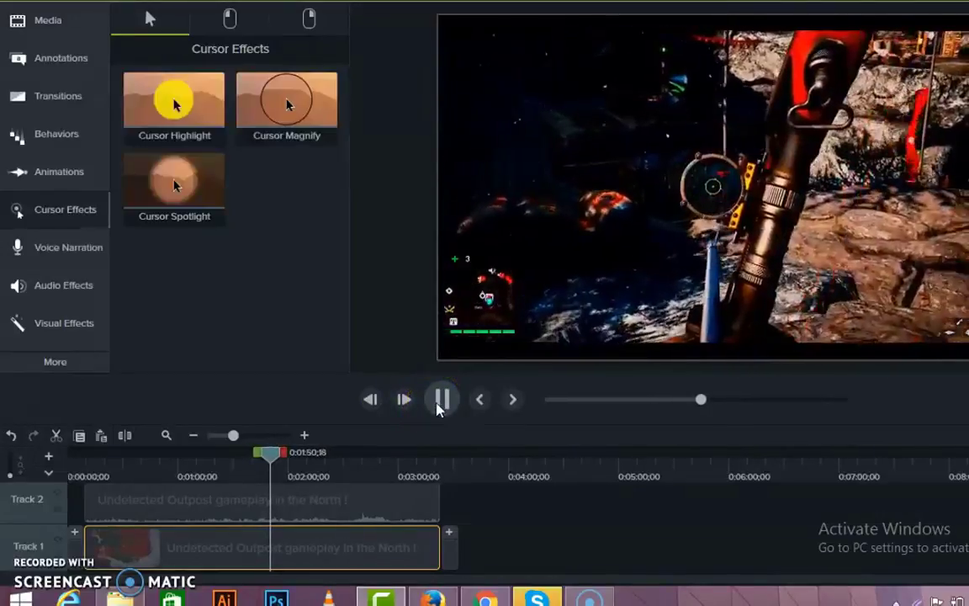
{"action": "left_click", "coordinate": [439, 402]}
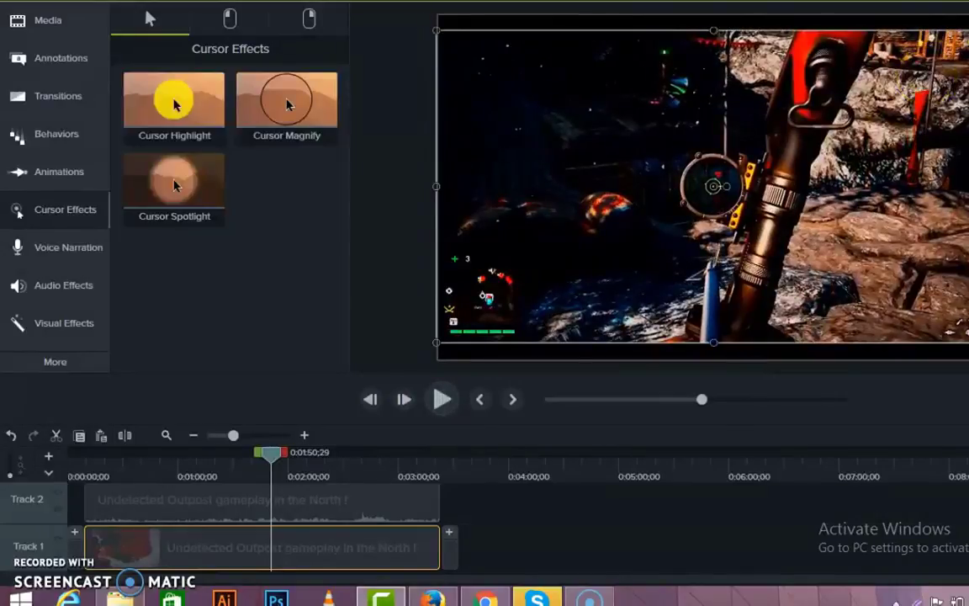
Start a custom production of the project with the MP4 with Smart Player (up to 720p) preset
{"action": "left_click", "coordinate": [951, 5]}
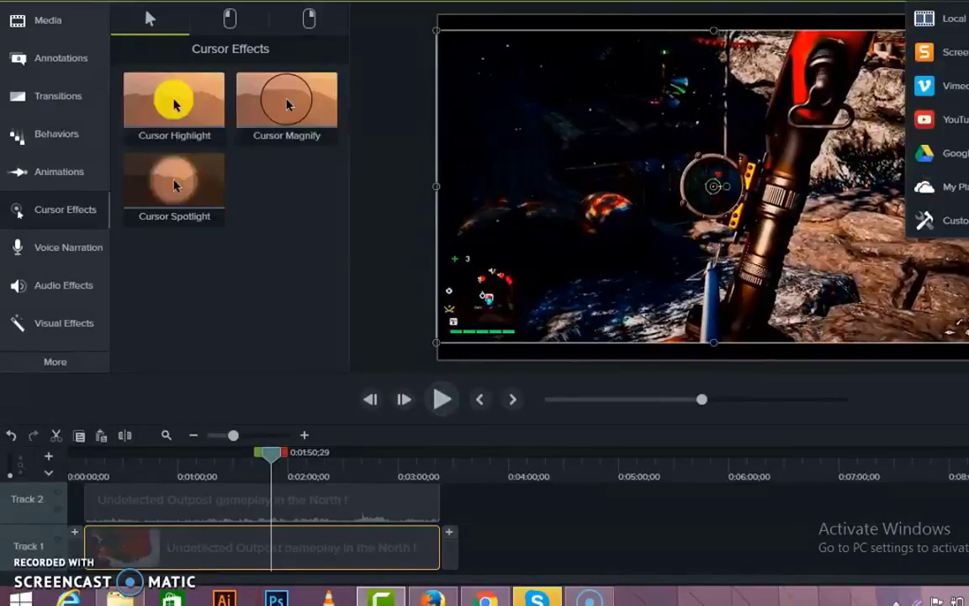
{"action": "left_click", "coordinate": [949, 34]}
{"action": "left_click", "coordinate": [695, 352]}
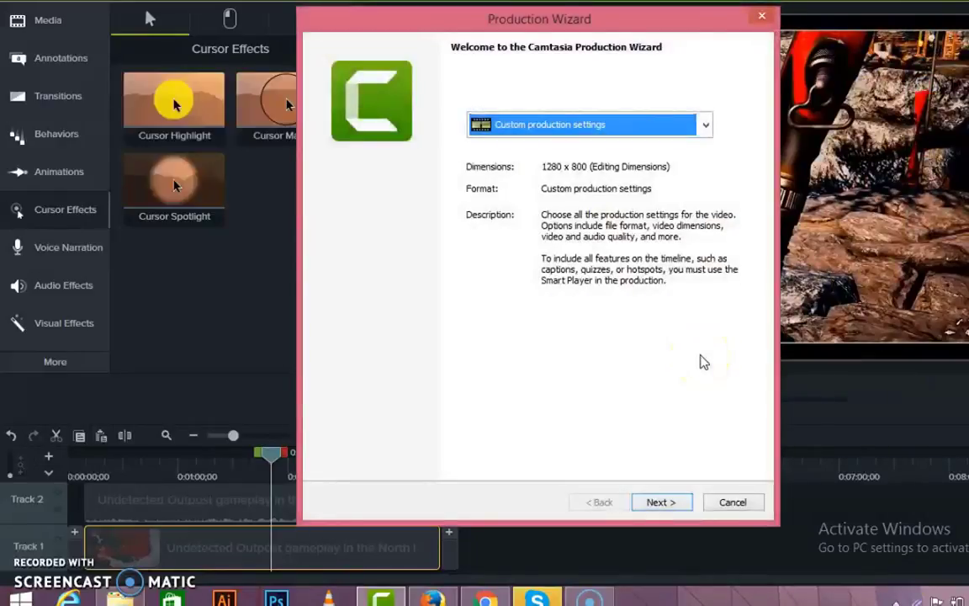
{"action": "left_click", "coordinate": [677, 133]}
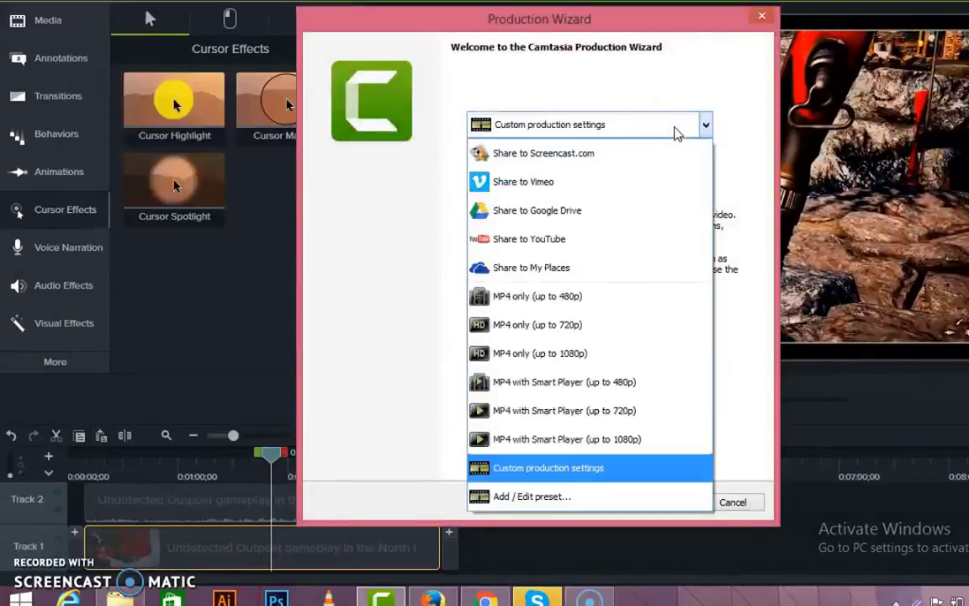
{"action": "left_click", "coordinate": [565, 404]}
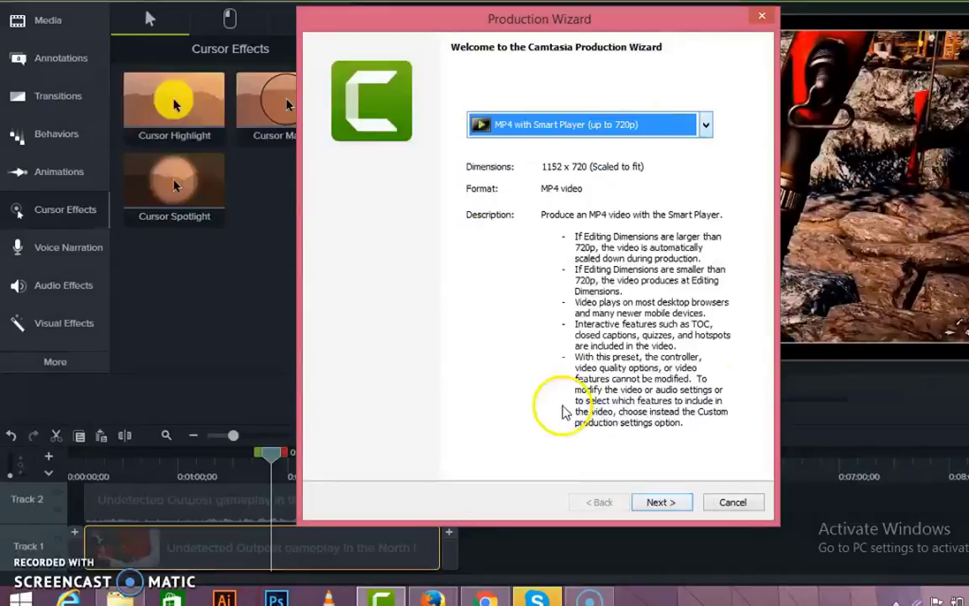
{"action": "left_click", "coordinate": [658, 502]}
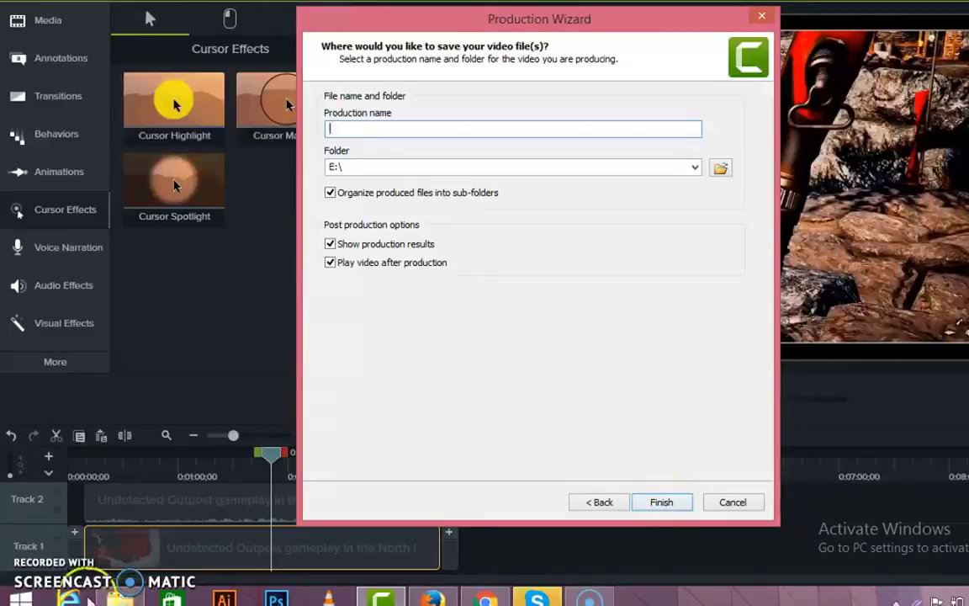
Name the production "Undetected Outpost gameplay in the North" after the source video file and produce it to E:\
{"action": "left_click", "coordinate": [120, 598]}
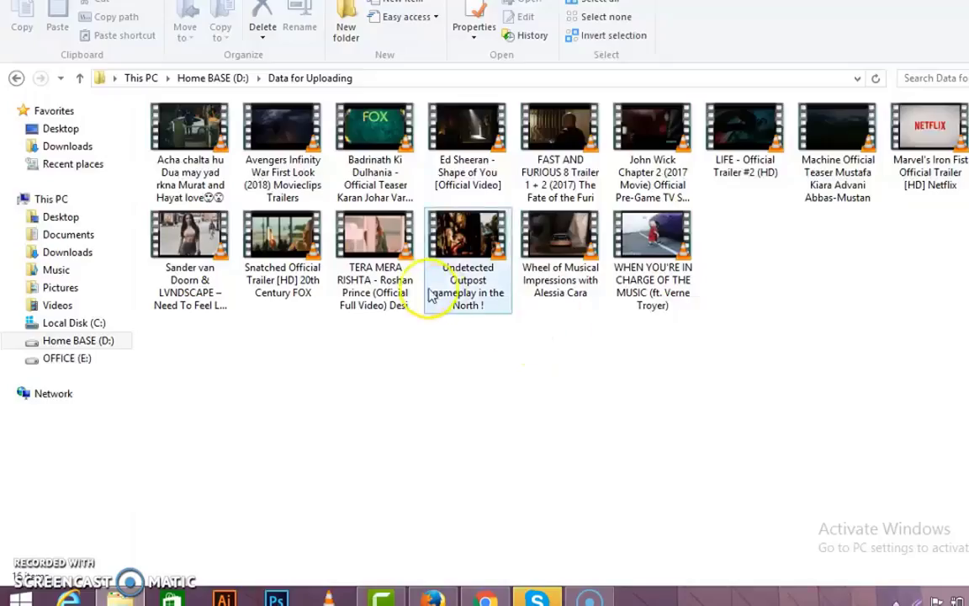
{"action": "right_click", "coordinate": [450, 296]}
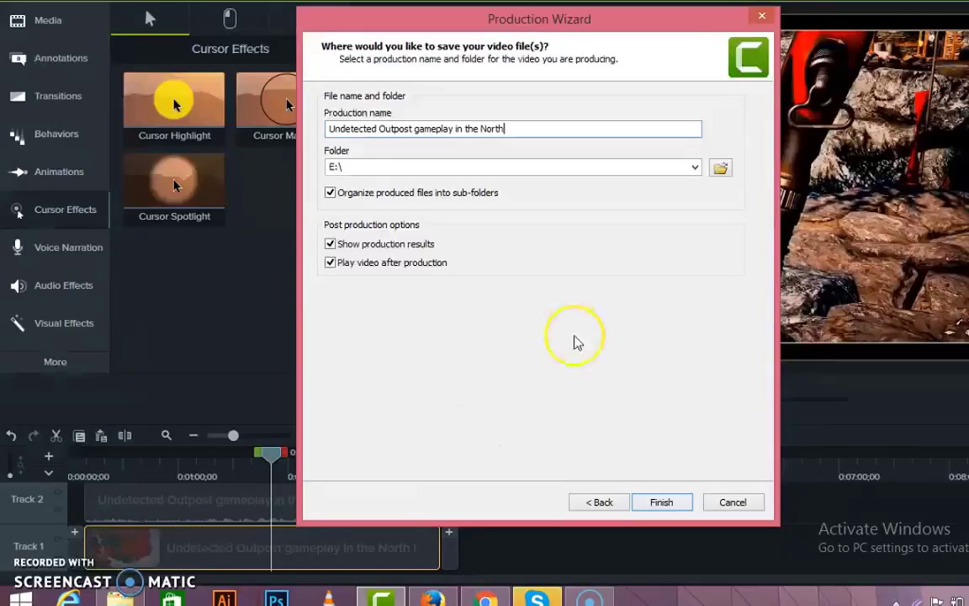
{"action": "left_click", "coordinate": [661, 502]}
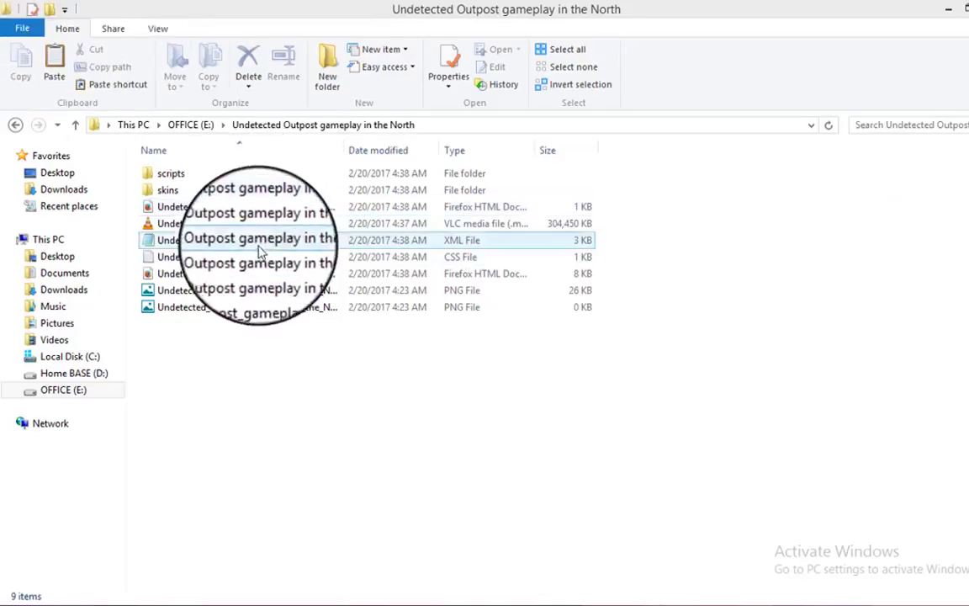
Minimise the produced video's folder and locate the HandBrake shortcut on the desktop
{"action": "left_click", "coordinate": [947, 9]}
{"action": "right_click", "coordinate": [446, 274]}
{"action": "left_click", "coordinate": [463, 338]}
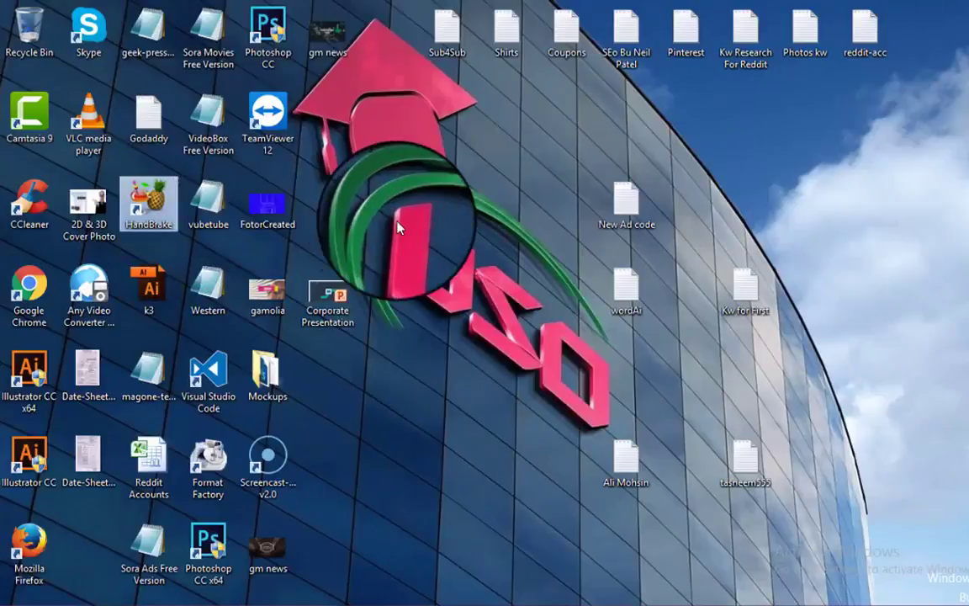
{"action": "right_click", "coordinate": [149, 198]}
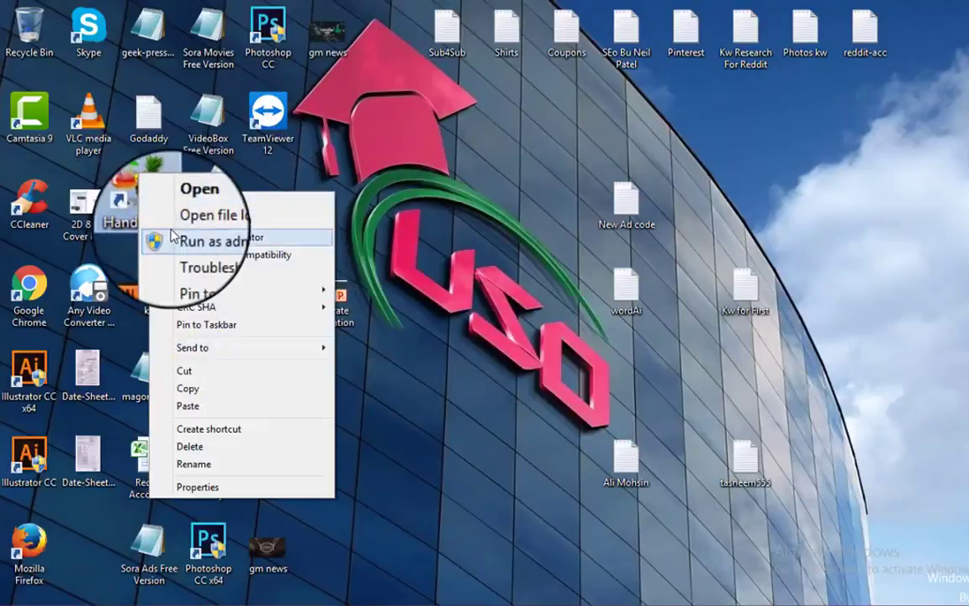
{"action": "key", "text": "Escape"}
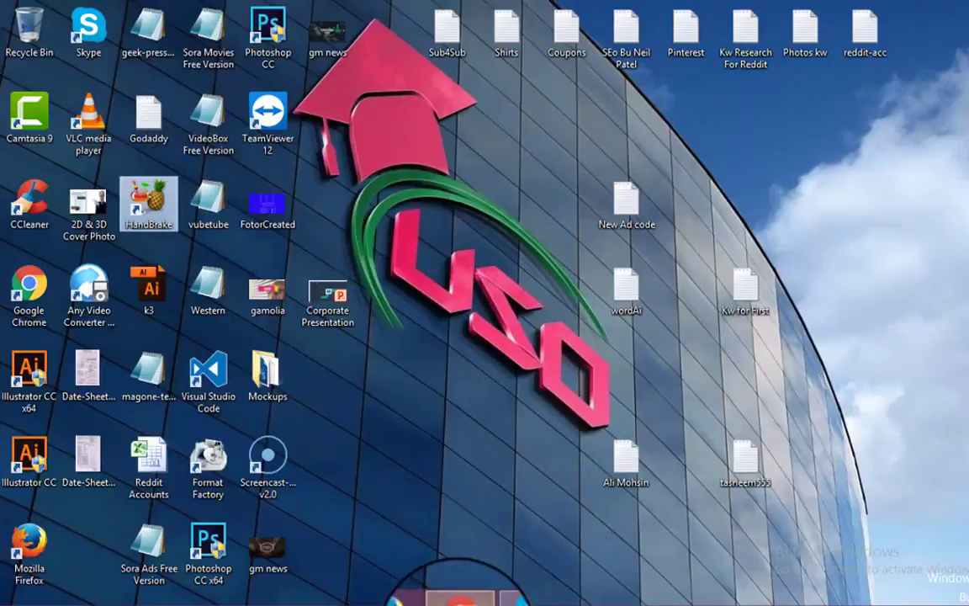
Load the produced MP4 into HandBrake and set its destination file to "Undetected Outpost gameplay in the North 2" in the same folder
{"action": "mouse_move", "coordinate": [459, 600]}
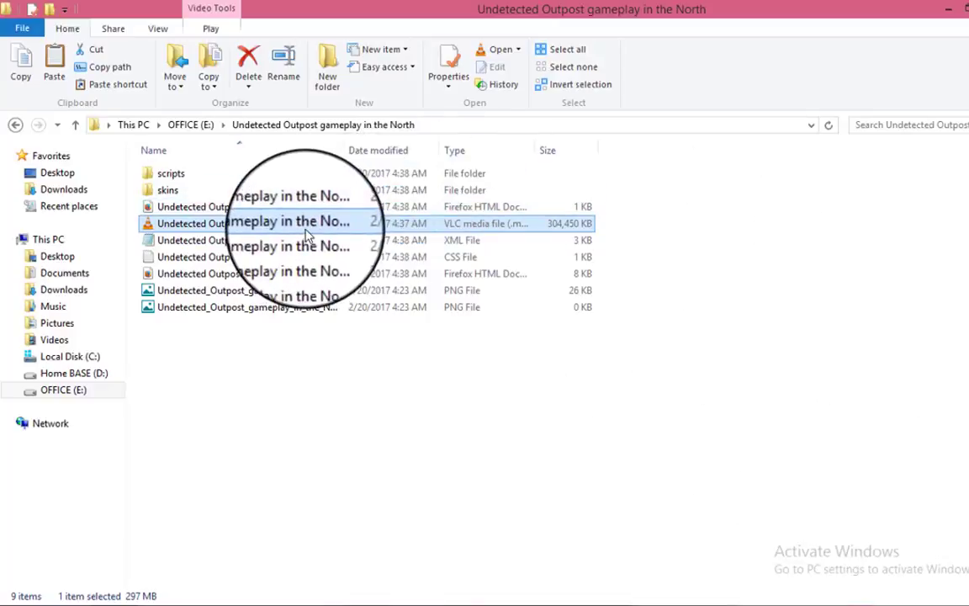
{"action": "left_click_drag", "start_coordinate": [308, 236], "coordinate": [424, 334]}
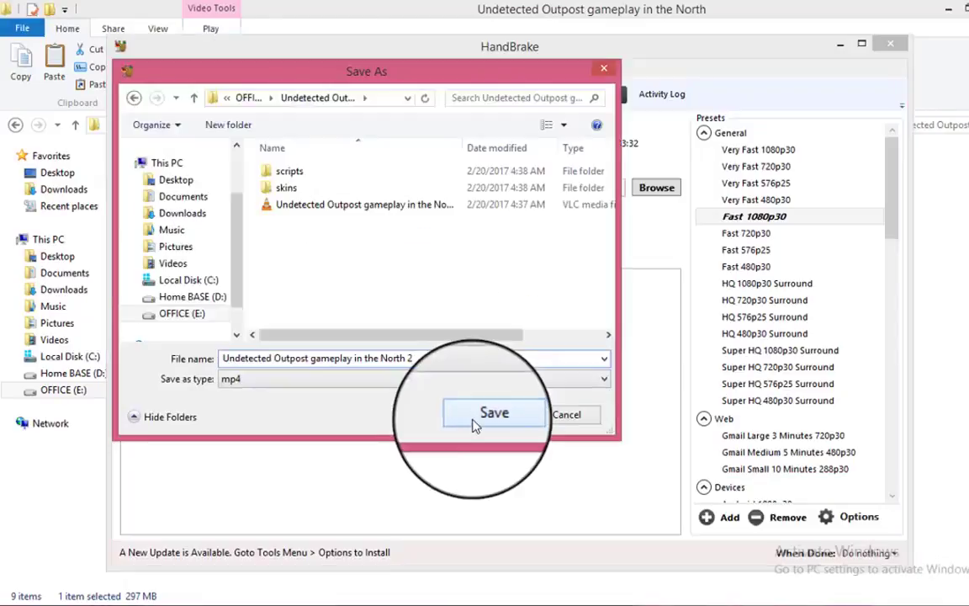
{"action": "left_click", "coordinate": [474, 419]}
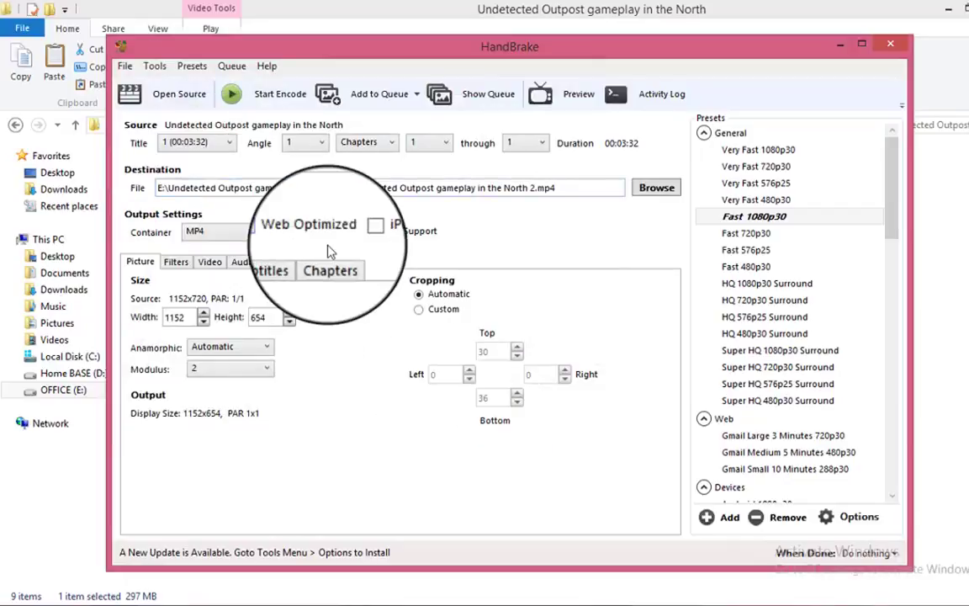
Choose the Very Fast 1080p30 preset, enable Web Optimized and set the picture size to 1280 by 720
{"action": "left_click", "coordinate": [747, 152]}
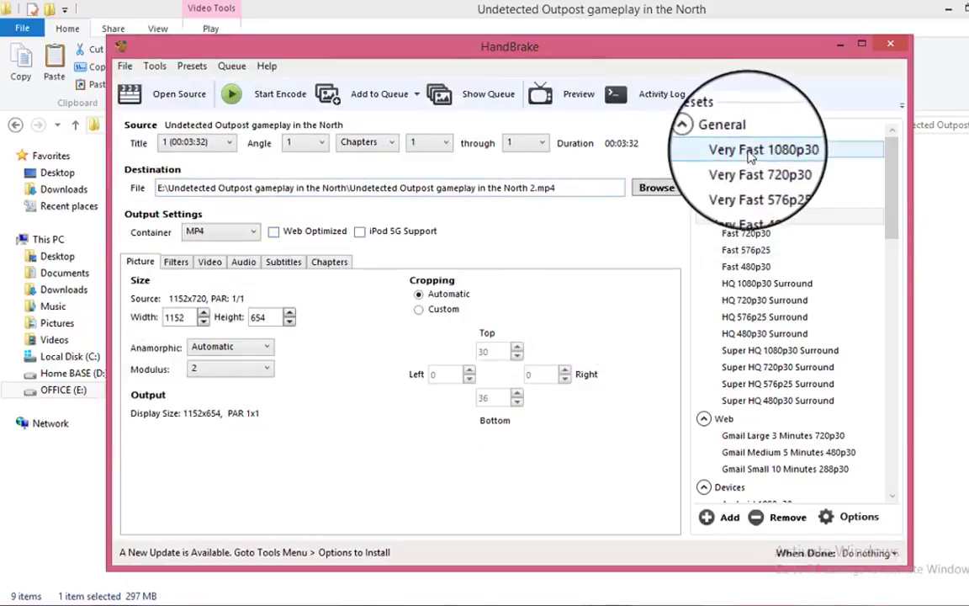
{"action": "left_click", "coordinate": [273, 232]}
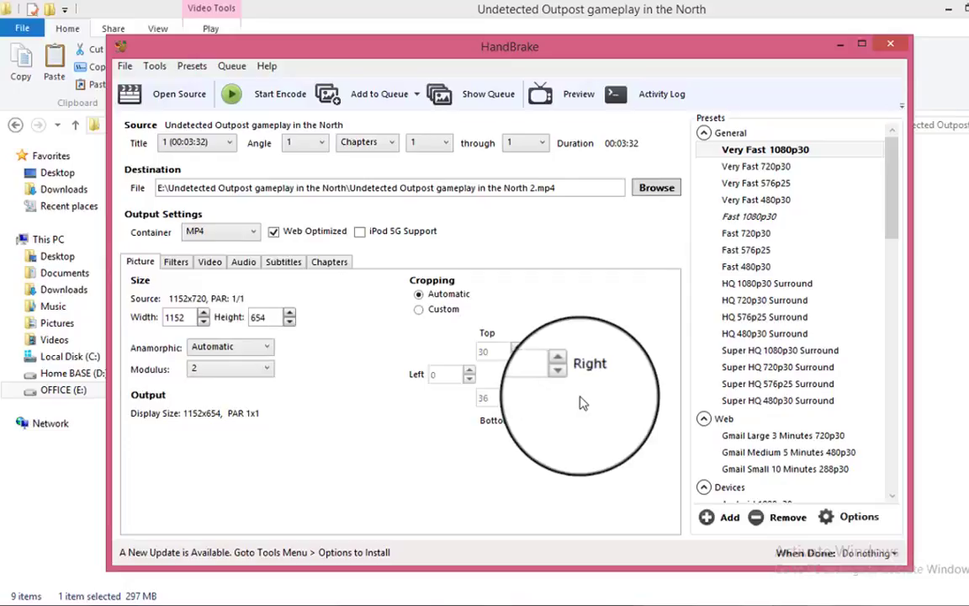
{"action": "double_click", "coordinate": [273, 316]}
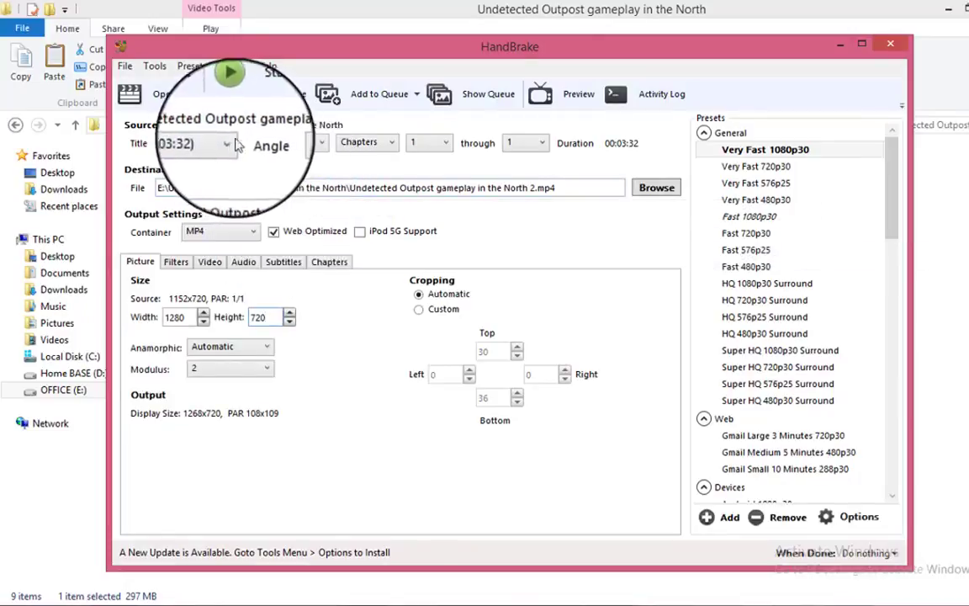
Start the HandBrake encode, and minimise HandBrake and the video's folder window
{"action": "left_click", "coordinate": [257, 112]}
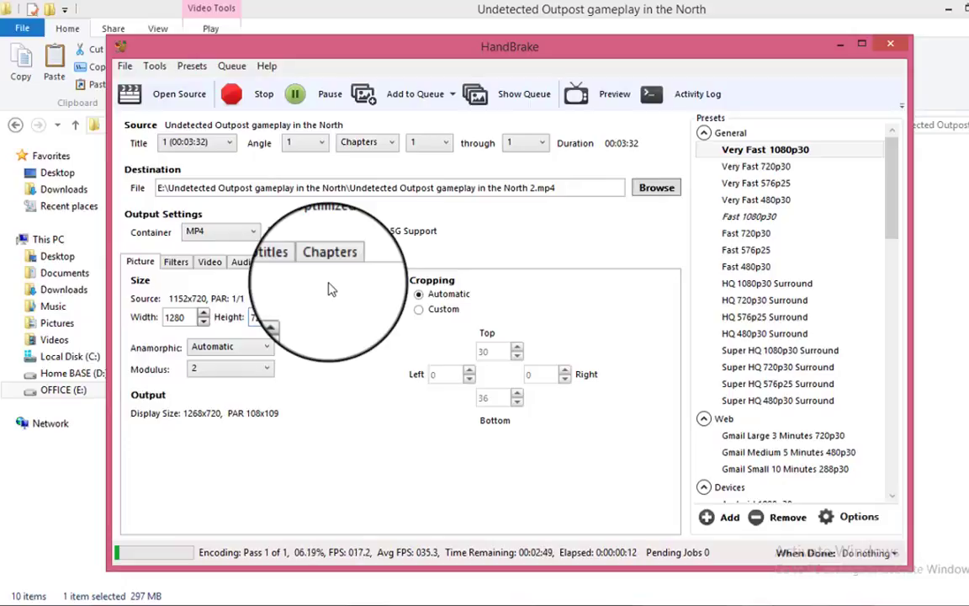
{"action": "left_click", "coordinate": [842, 47]}
{"action": "left_click", "coordinate": [951, 9]}
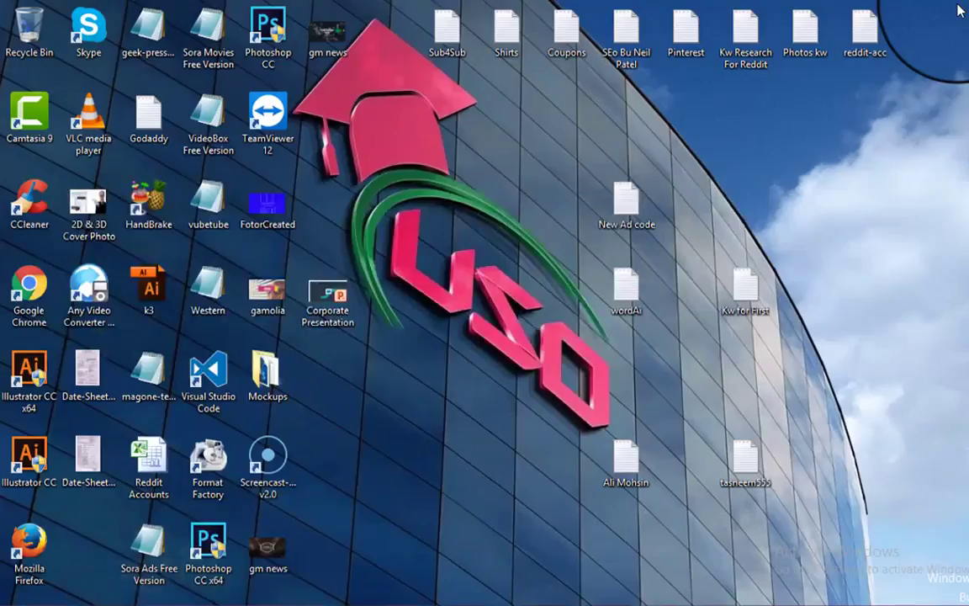
{"action": "right_click", "coordinate": [585, 273]}
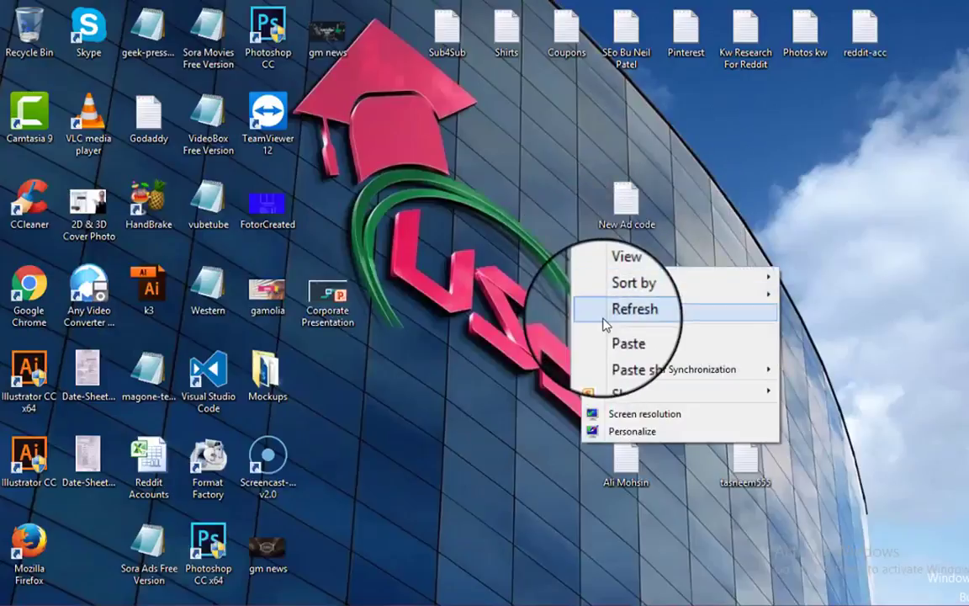
{"action": "left_click", "coordinate": [605, 311]}
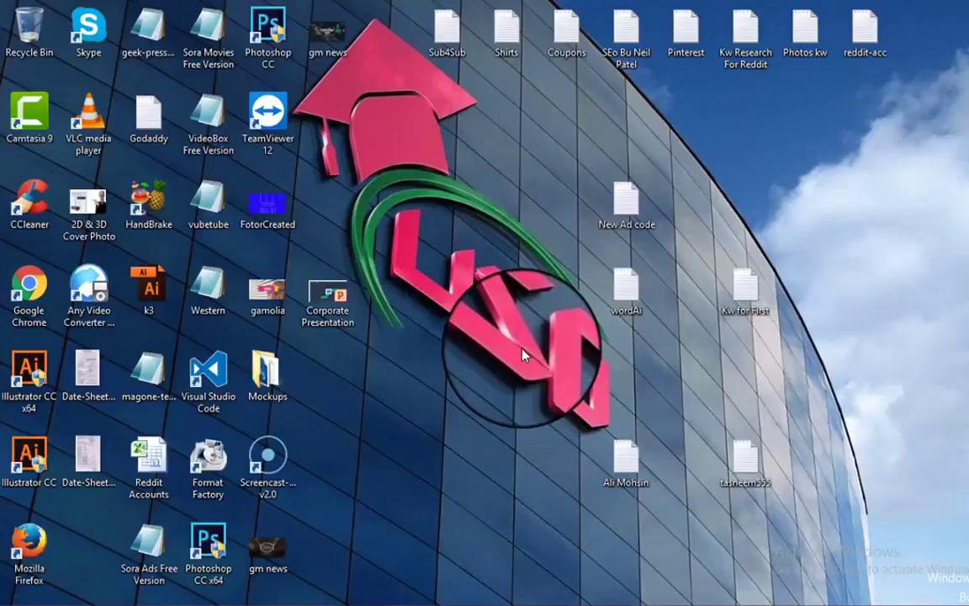
{"action": "right_click", "coordinate": [522, 354]}
{"action": "left_click", "coordinate": [547, 399]}
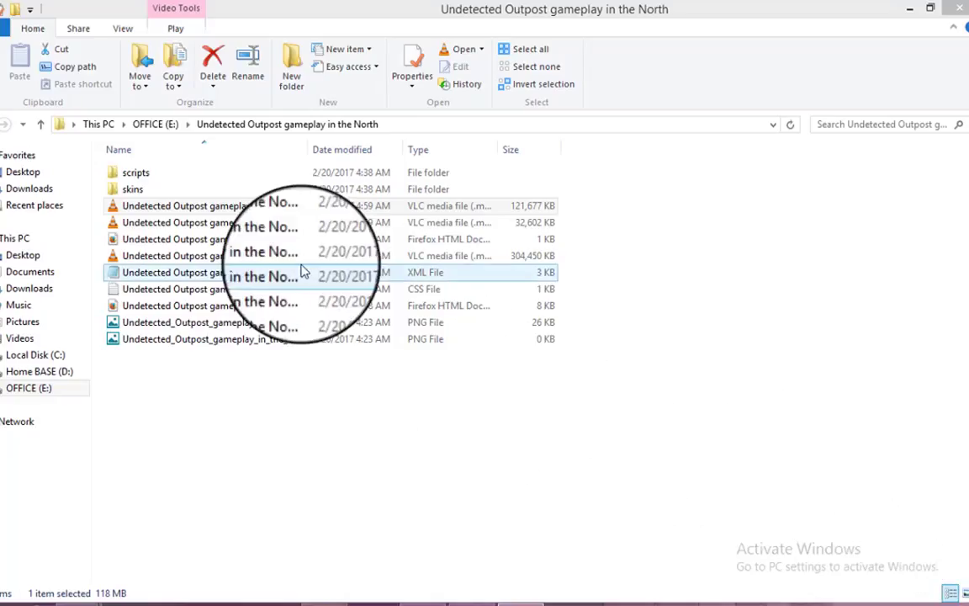
In the properties of "Undetected Outpost gameplay in the North 2", fill title and subtitle with the video's name, rate it five stars and apply
{"action": "right_click", "coordinate": [261, 213]}
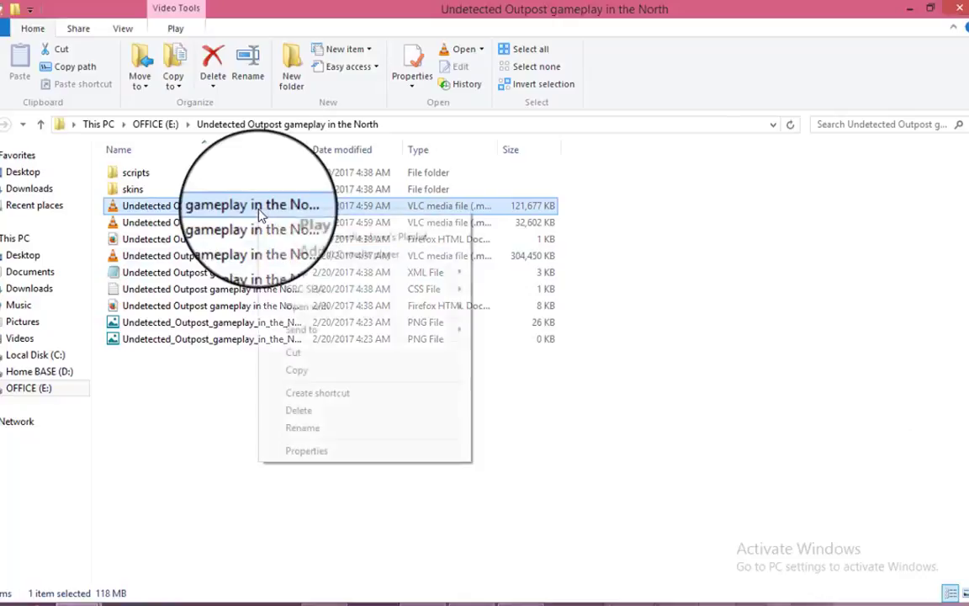
{"action": "left_click", "coordinate": [322, 454]}
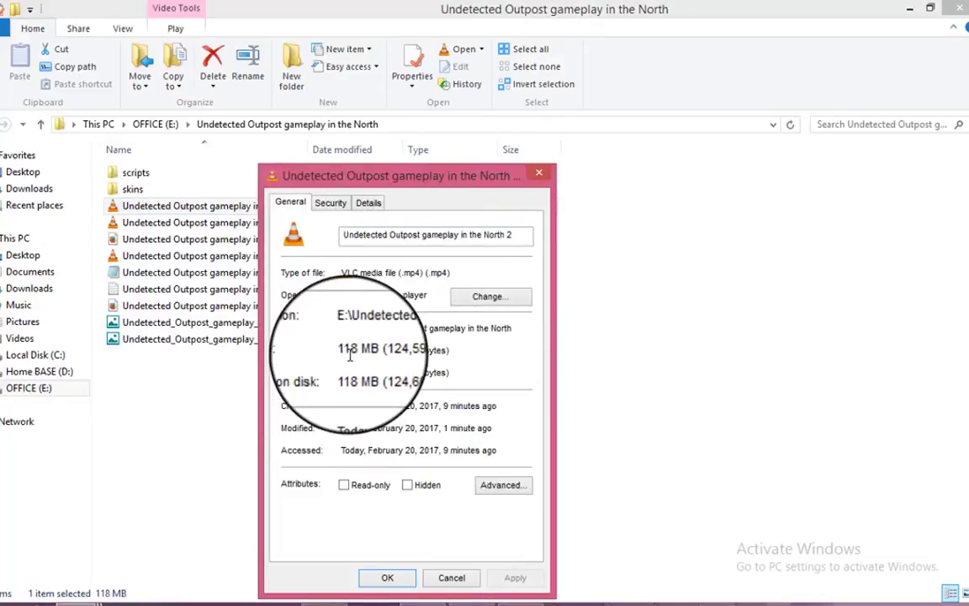
{"action": "left_click", "coordinate": [336, 203]}
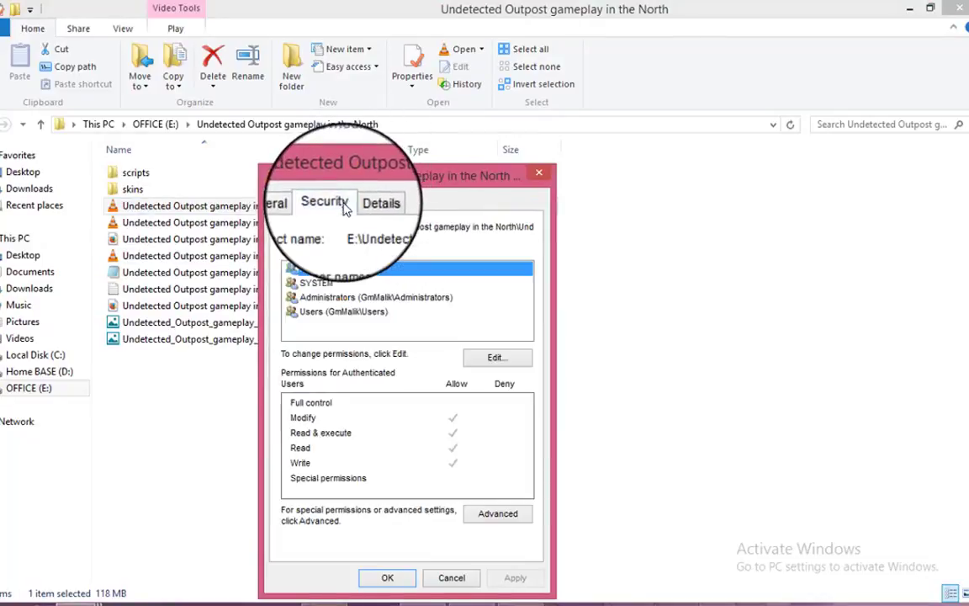
{"action": "left_click", "coordinate": [370, 203]}
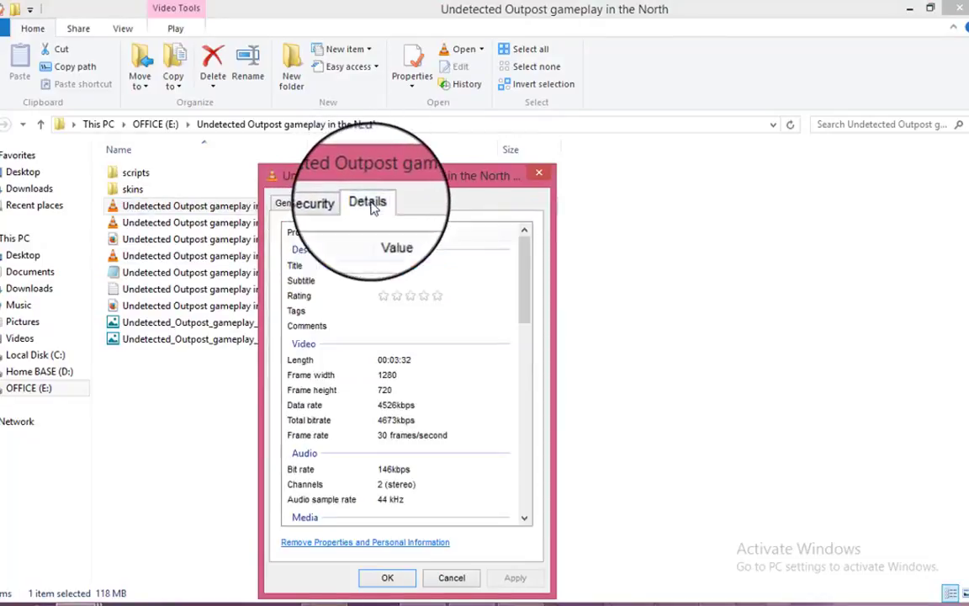
{"action": "left_click", "coordinate": [393, 264]}
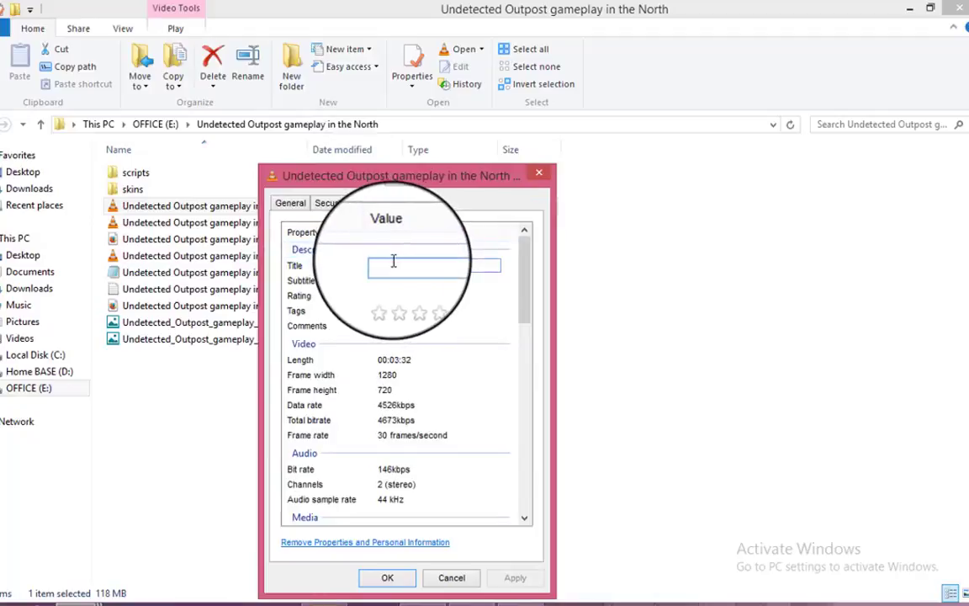
{"action": "left_click", "coordinate": [397, 280]}
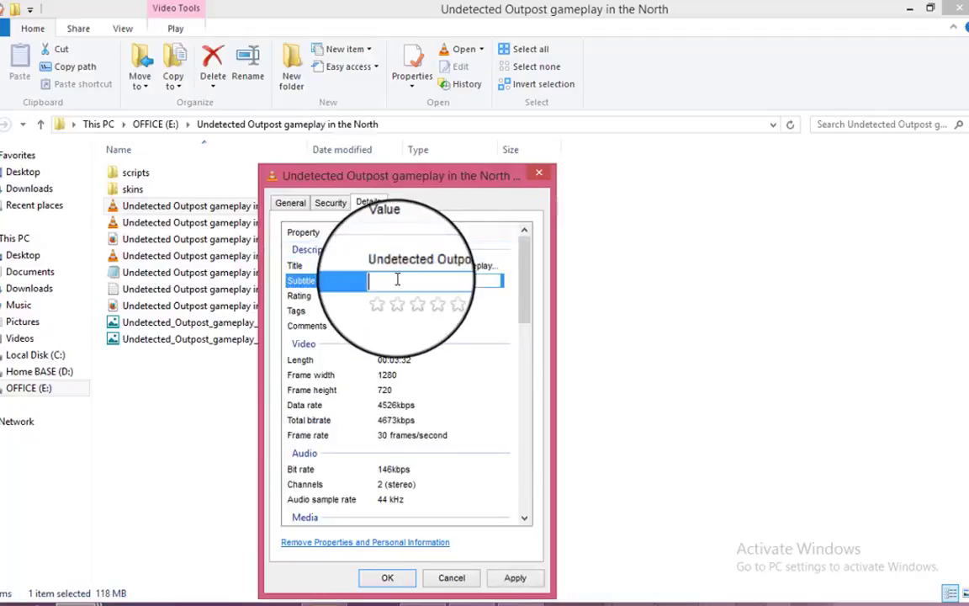
{"action": "left_click", "coordinate": [438, 299]}
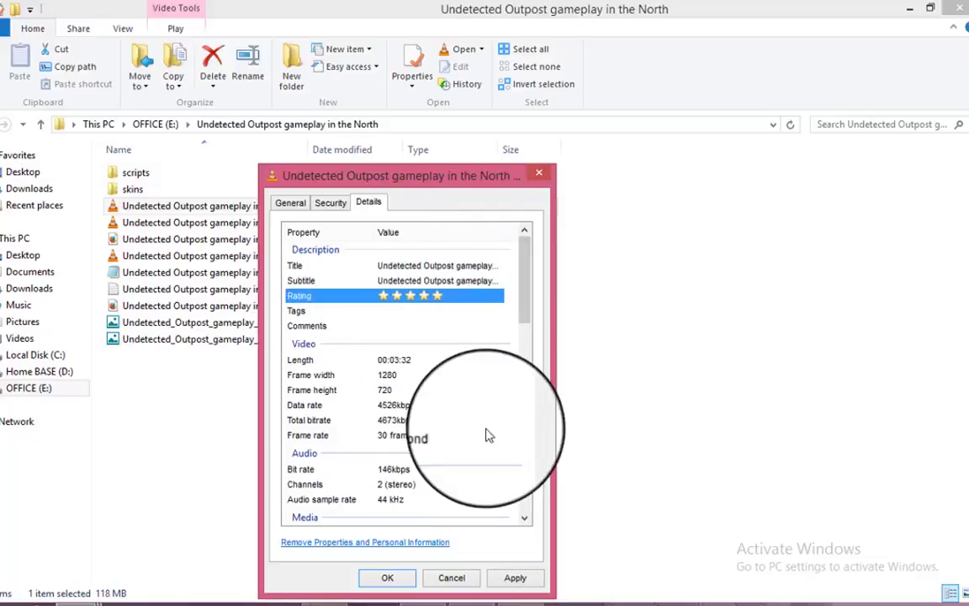
{"action": "left_click", "coordinate": [502, 581]}
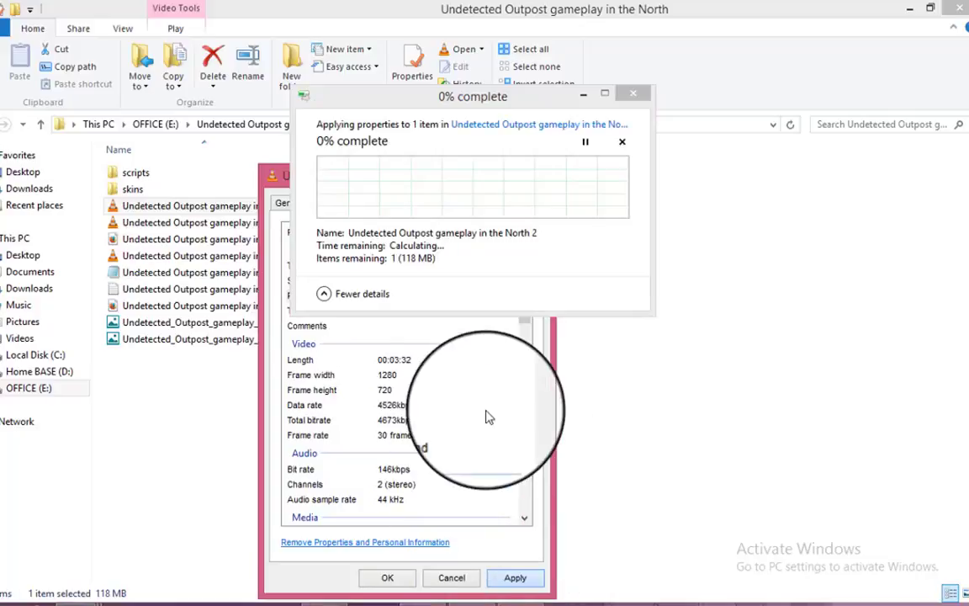
{"action": "left_click", "coordinate": [447, 319]}
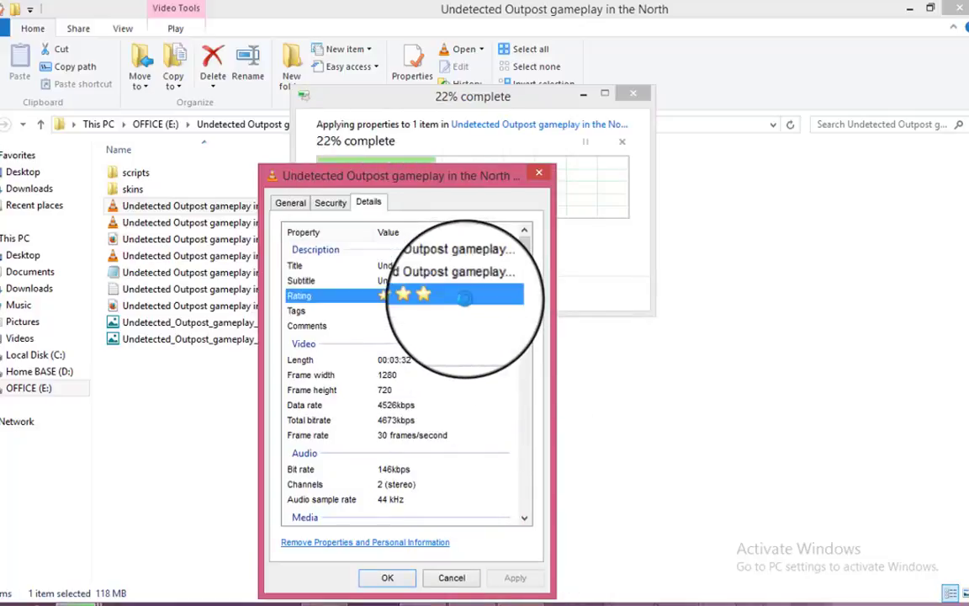
{"action": "left_click", "coordinate": [392, 573]}
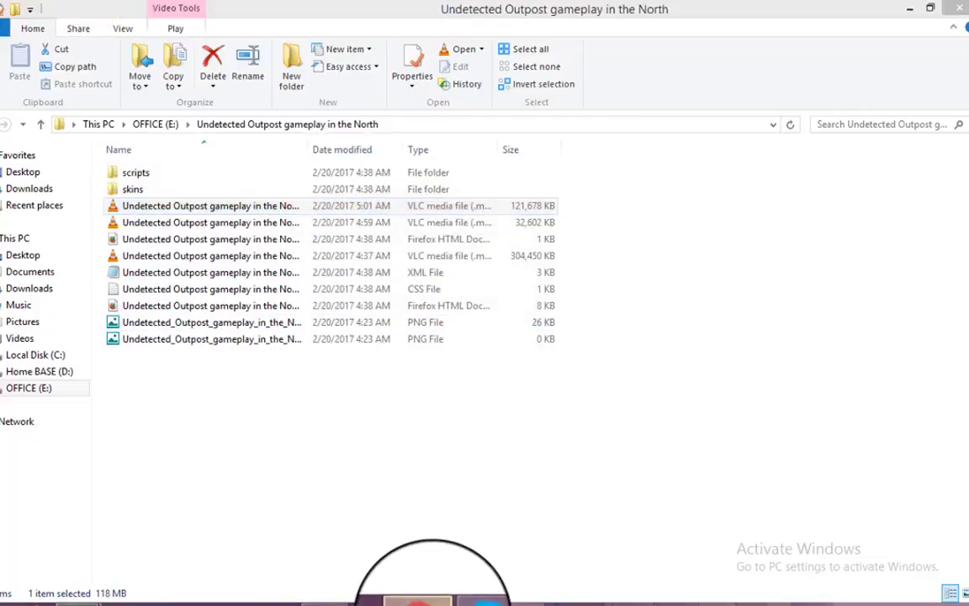
Upload the re-encoded "Undetected Outpost gameplay in the North 2" video from its folder through the YouTube upload page in Chrome
{"action": "left_click", "coordinate": [420, 599]}
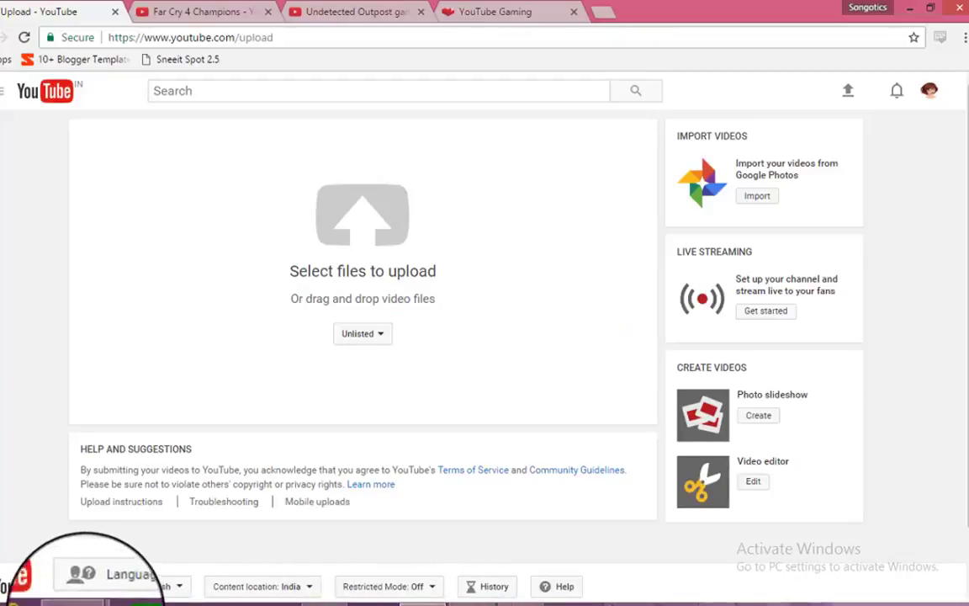
{"action": "mouse_move", "coordinate": [70, 596]}
{"action": "left_click", "coordinate": [97, 530]}
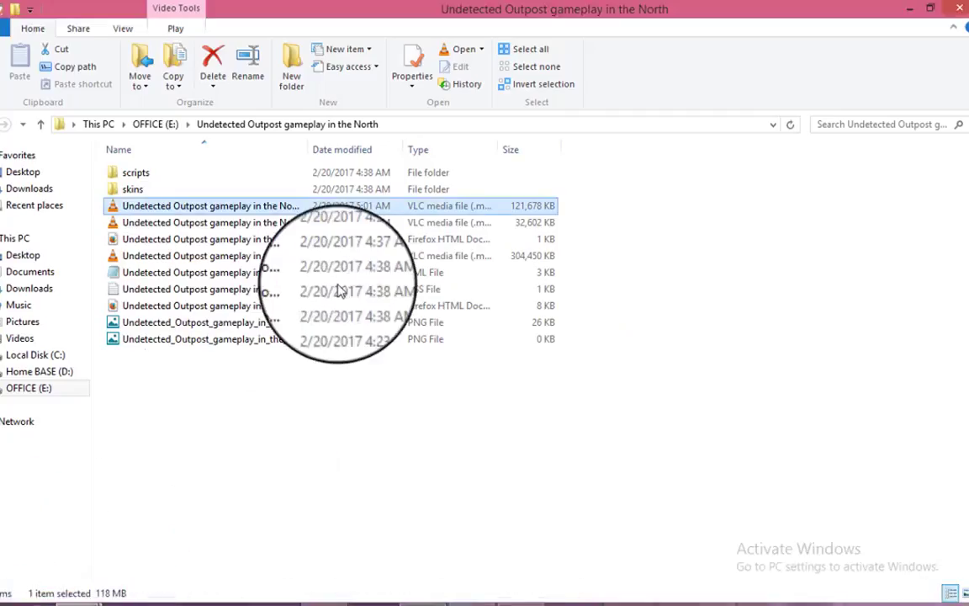
{"action": "left_click_drag", "start_coordinate": [249, 212], "coordinate": [364, 281]}
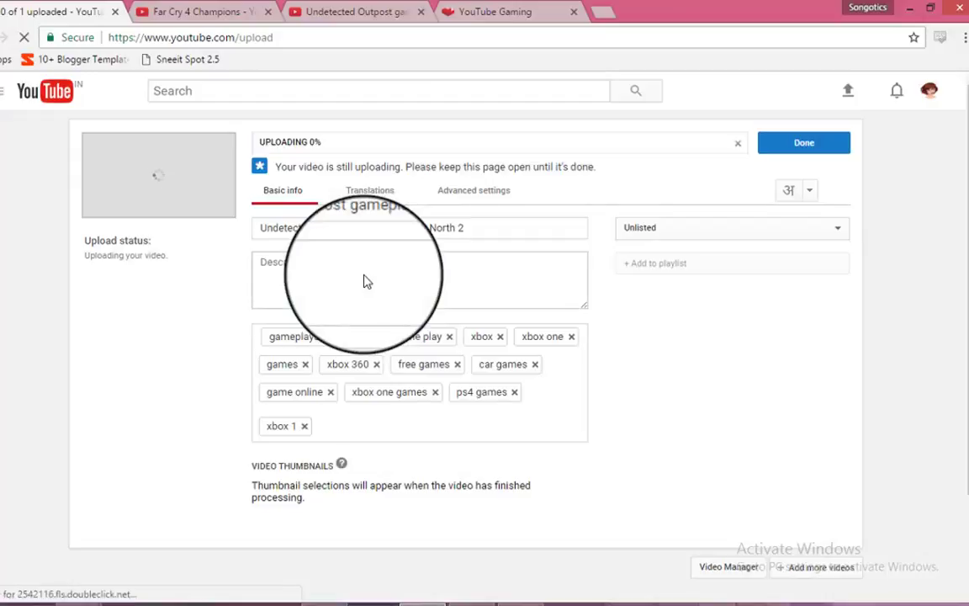
Describe the video as "Undetected Outpost gameplay in the North\Undetected Outpost gameplay in the North" and shorten its title to "Undetected Outpost gameplay in the North"
{"action": "left_click", "coordinate": [366, 276]}
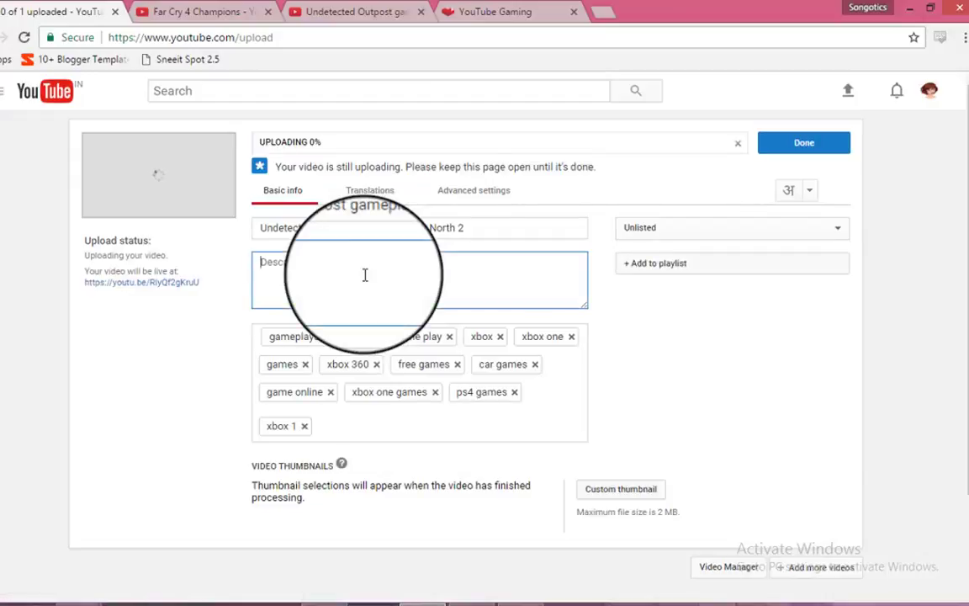
{"action": "type", "text": "Undetected Outpost gameplay in the North\\Undetected Outpost gameplay in the North"}
{"action": "left_click", "coordinate": [361, 426]}
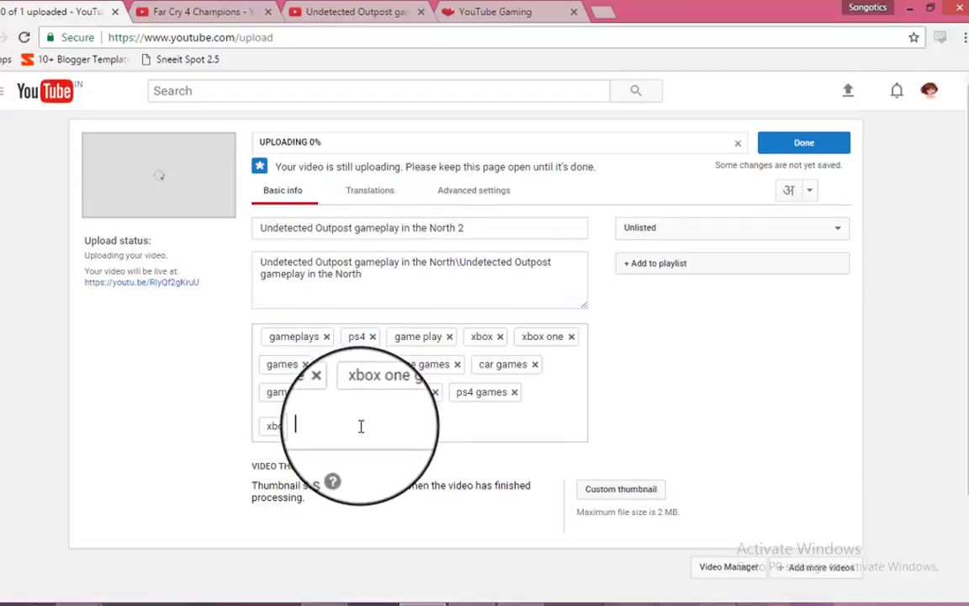
{"action": "left_click", "coordinate": [469, 229]}
{"action": "key", "text": "BackSpace"}
{"action": "key", "text": "BackSpace"}
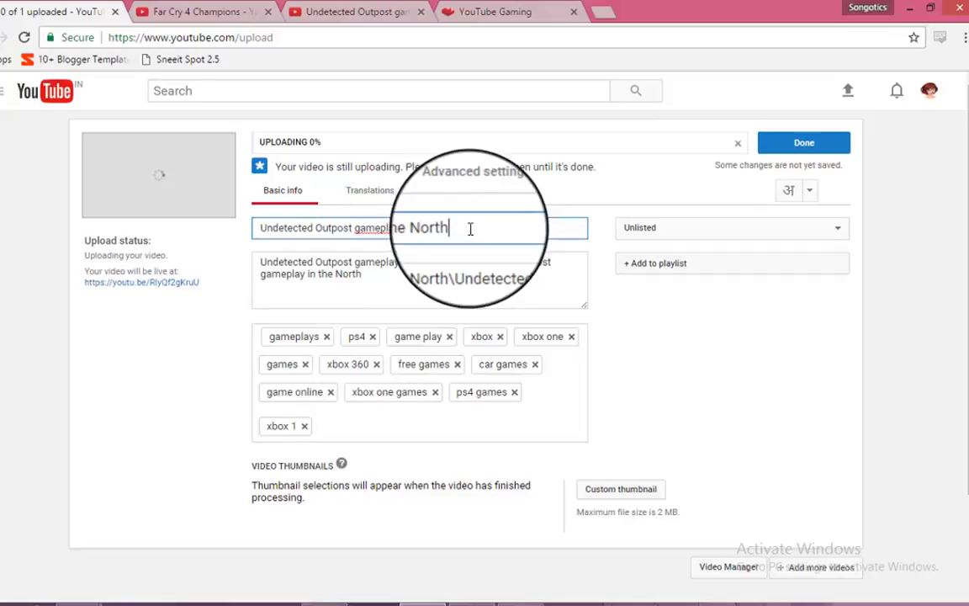
Copy the full video title and add it as a tag after "xbox 1"
{"action": "key", "text": "ctrl+a"}
{"action": "key", "text": "ctrl+c"}
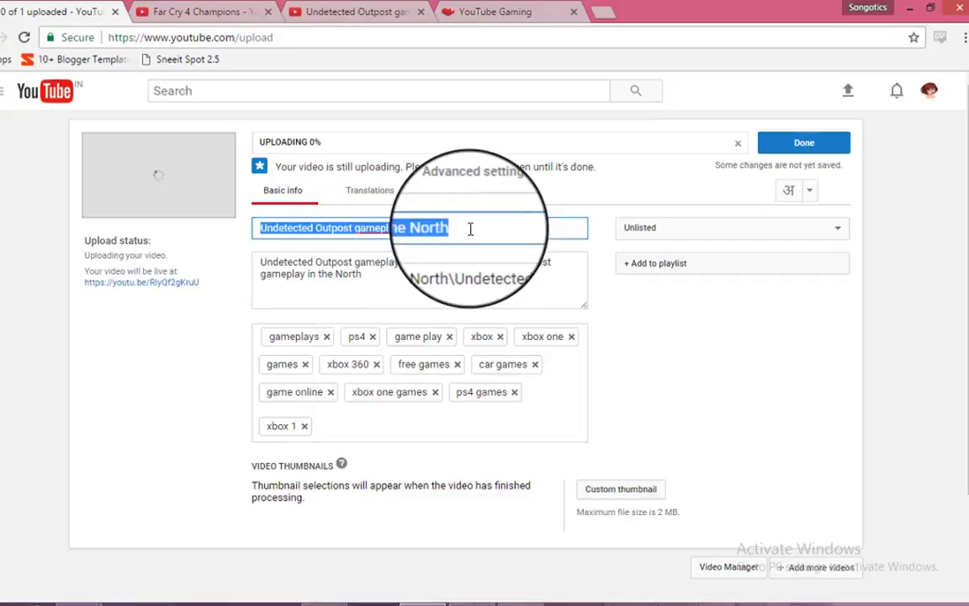
{"action": "left_click", "coordinate": [421, 426]}
{"action": "key", "text": "ctrl+v"}
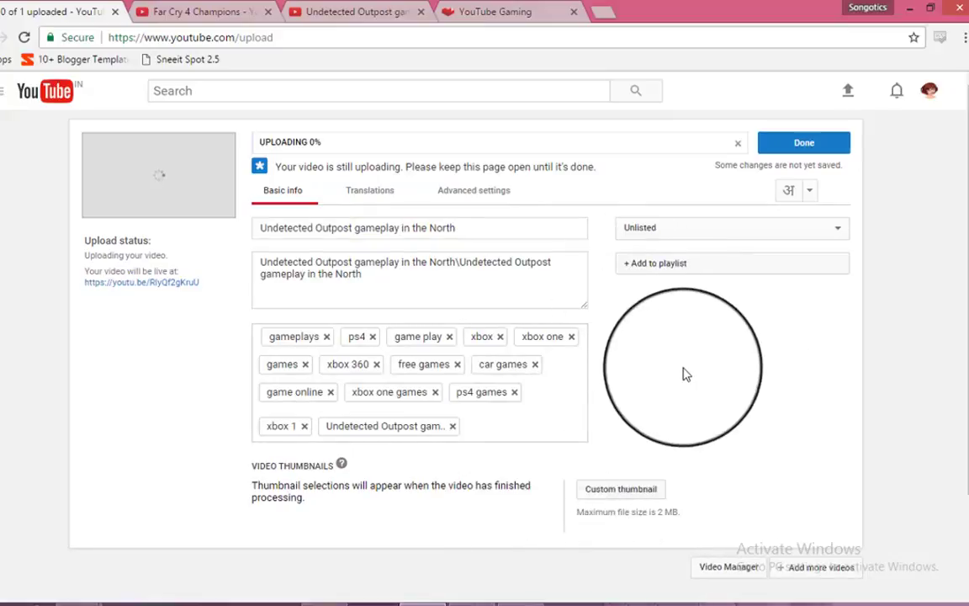
Review the video's privacy options, keeping it Unlisted, and check the playlist choices without adding one
{"action": "left_click", "coordinate": [681, 236]}
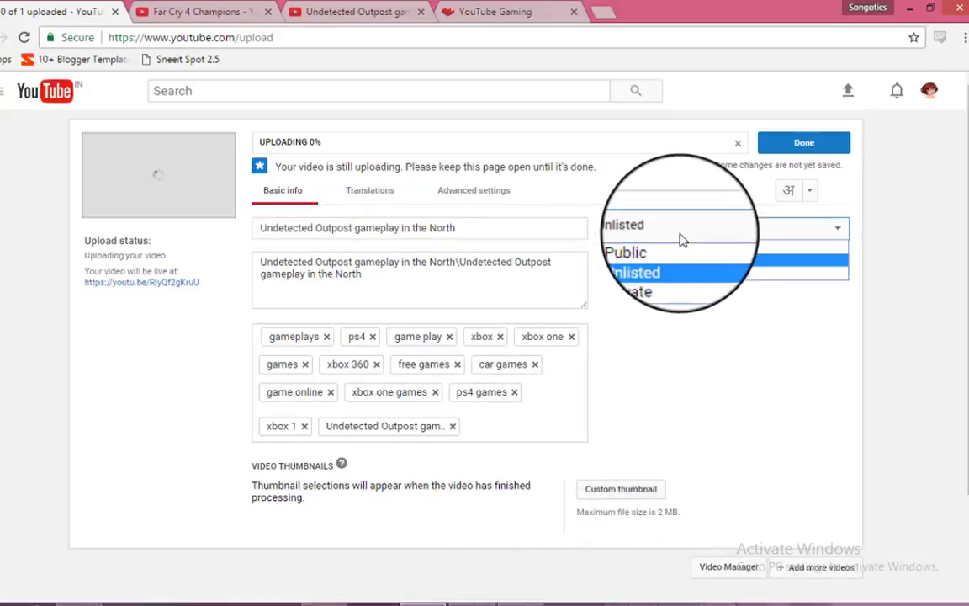
{"action": "left_click", "coordinate": [682, 239]}
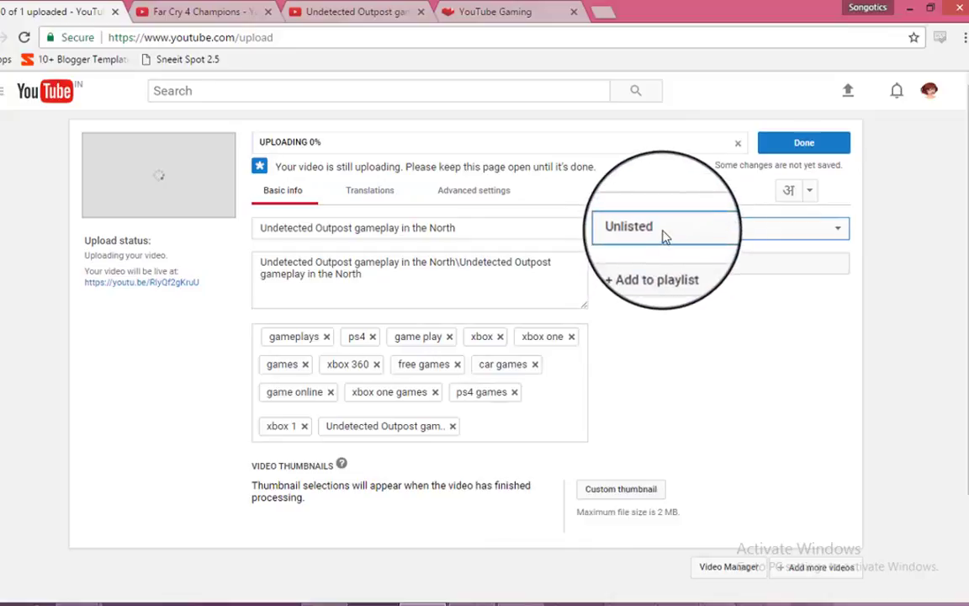
{"action": "left_click", "coordinate": [665, 235]}
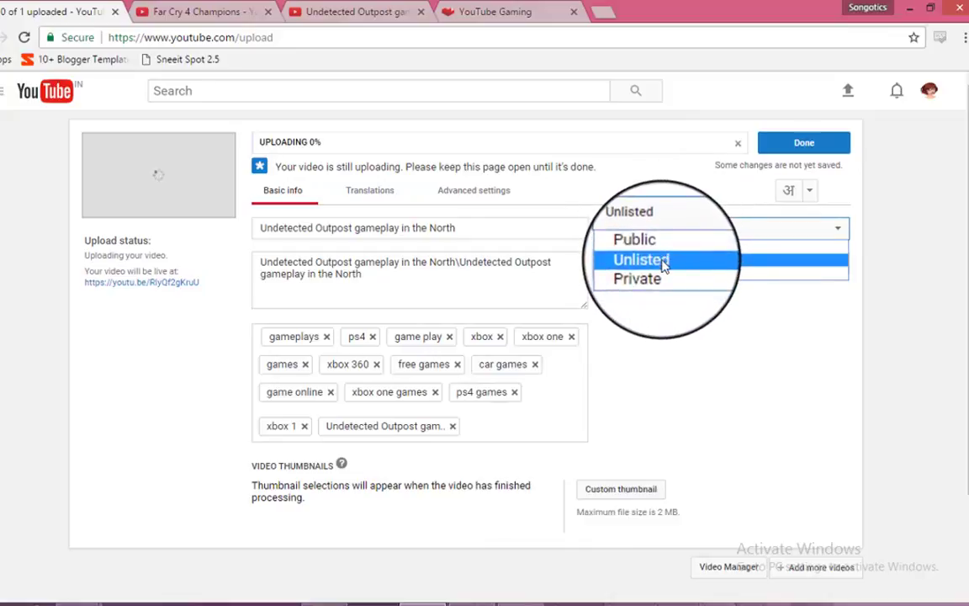
{"action": "left_click", "coordinate": [657, 261]}
{"action": "left_click", "coordinate": [634, 266]}
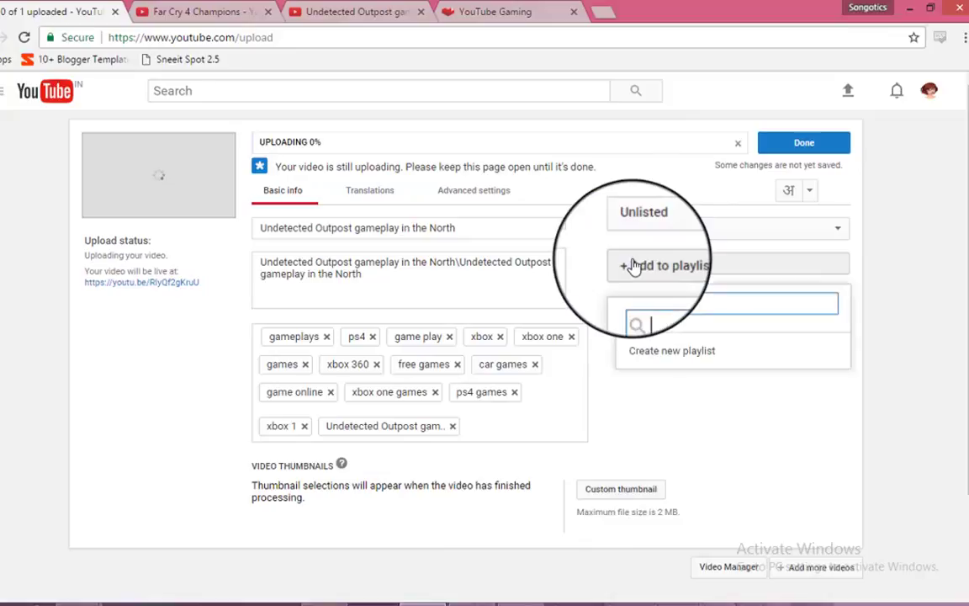
{"action": "left_click", "coordinate": [706, 410]}
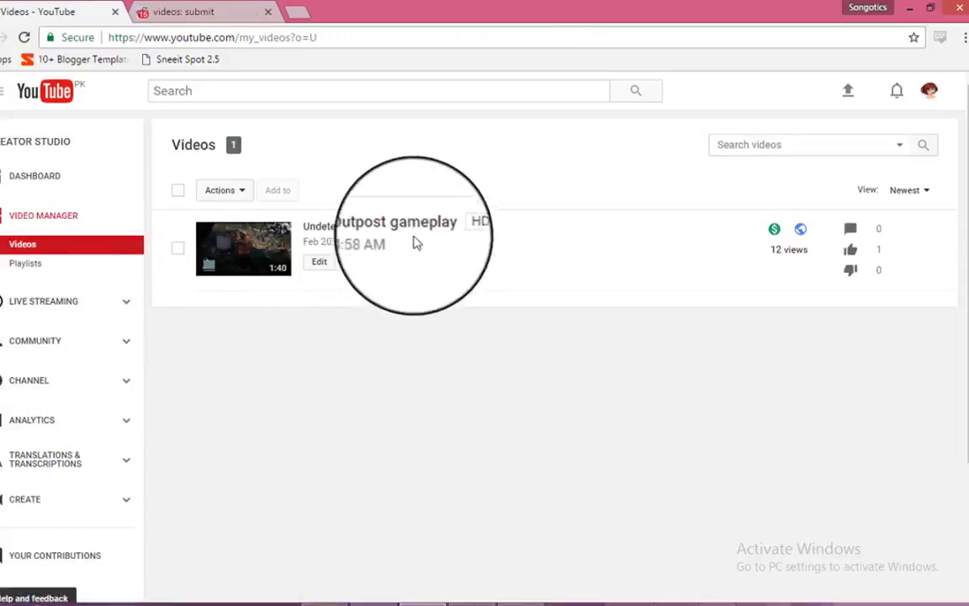
Check the published video's monetisation status in YouTube's video list and look at the Reddit r/videos submission page
{"action": "mouse_move", "coordinate": [775, 240]}
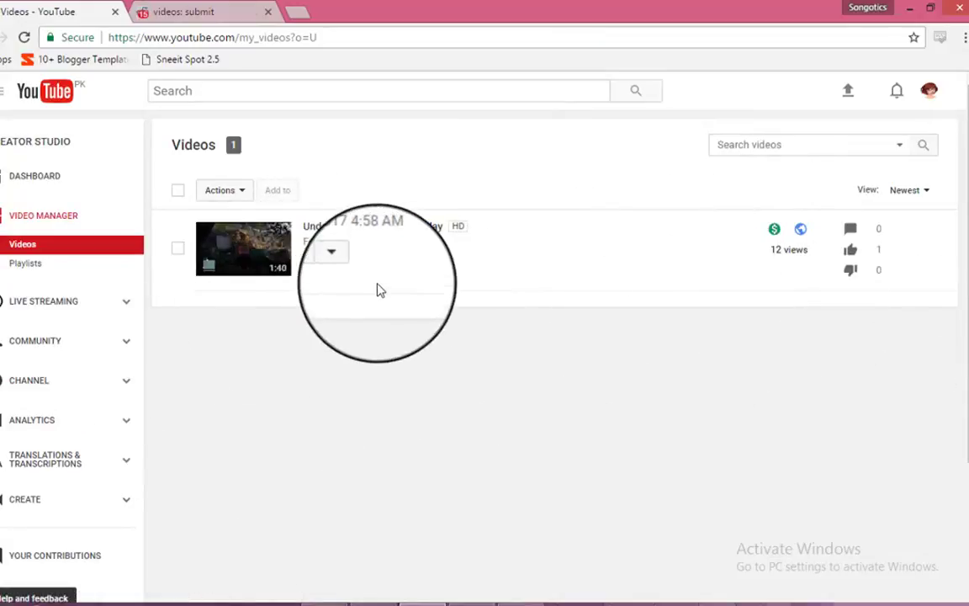
{"action": "left_click", "coordinate": [176, 8]}
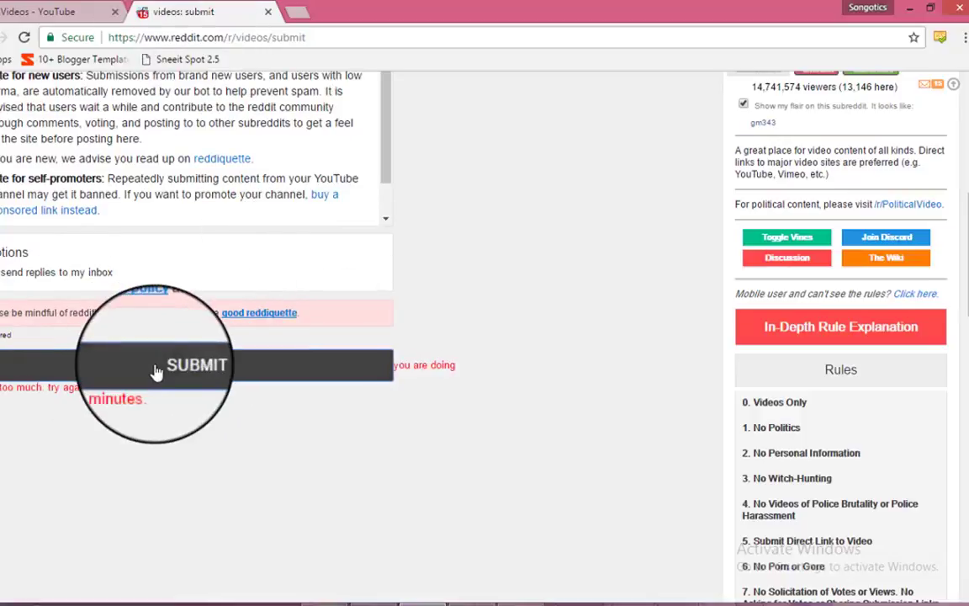
{"action": "left_click", "coordinate": [34, 12]}
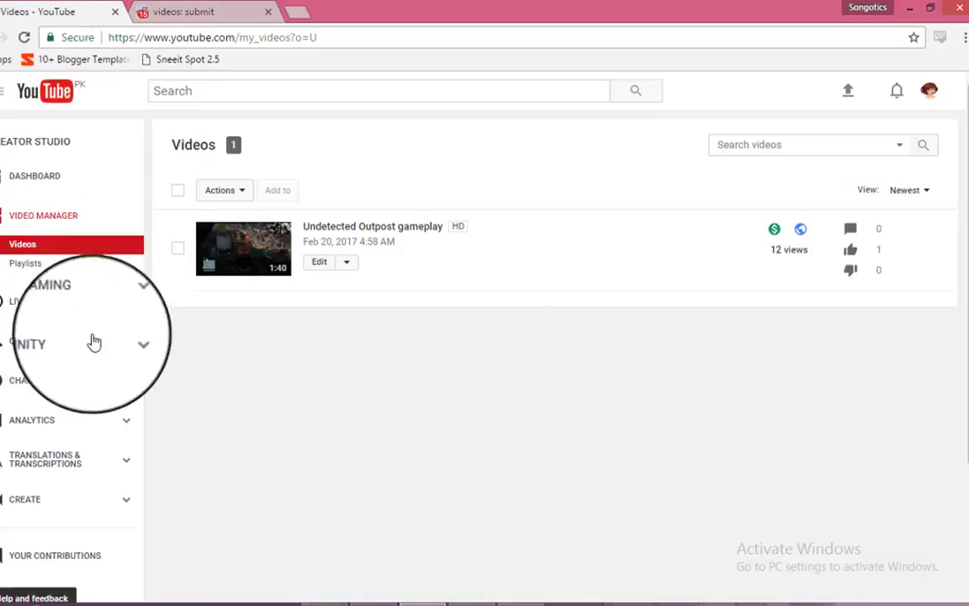
Open the channel's Realtime analytics and examine the estimated views for the last 48 hours and 60 minutes, including per video
{"action": "left_click", "coordinate": [63, 425]}
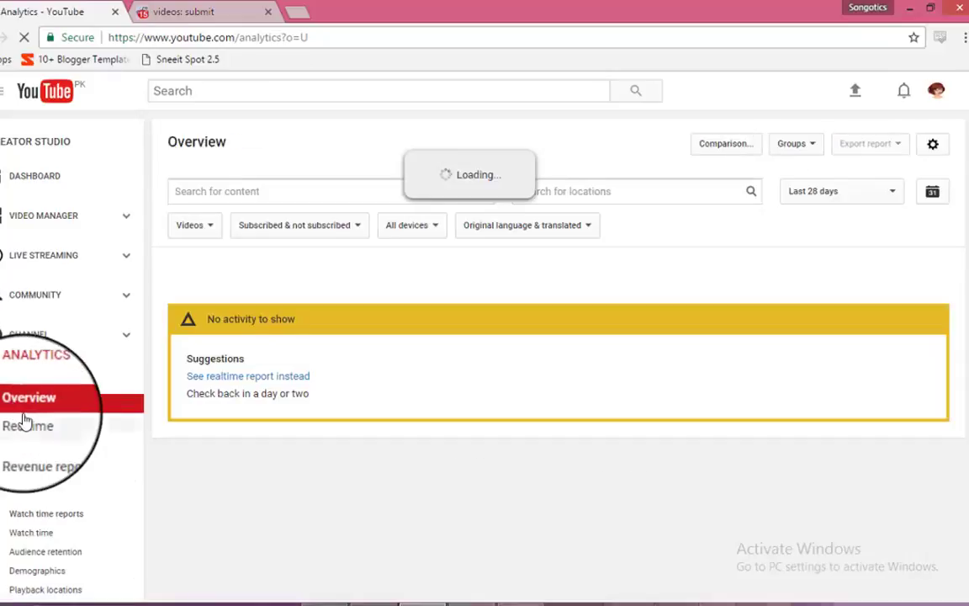
{"action": "left_click", "coordinate": [27, 424]}
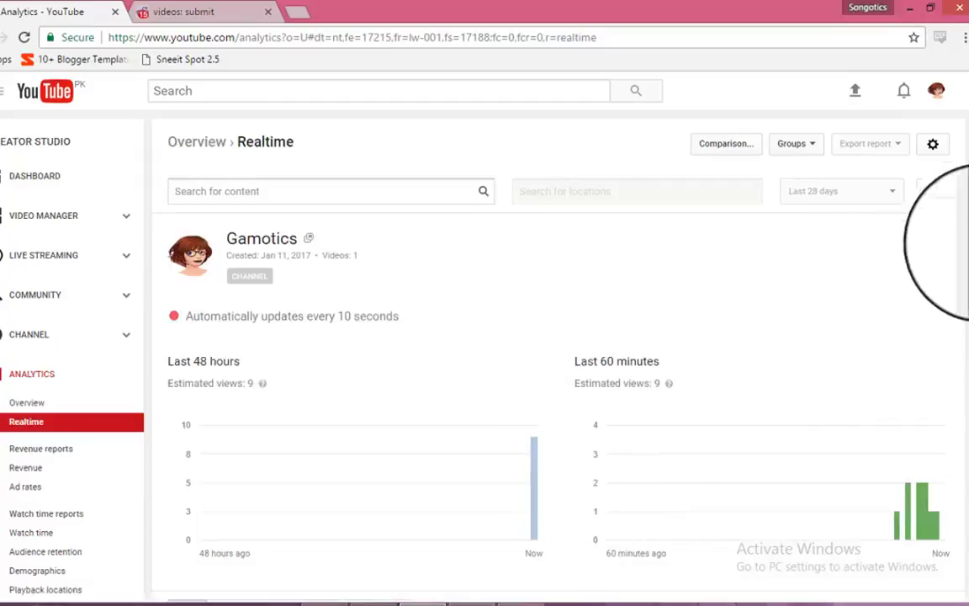
{"action": "scroll", "coordinate": [951, 278], "scroll_direction": "down", "scroll_amount": 7}
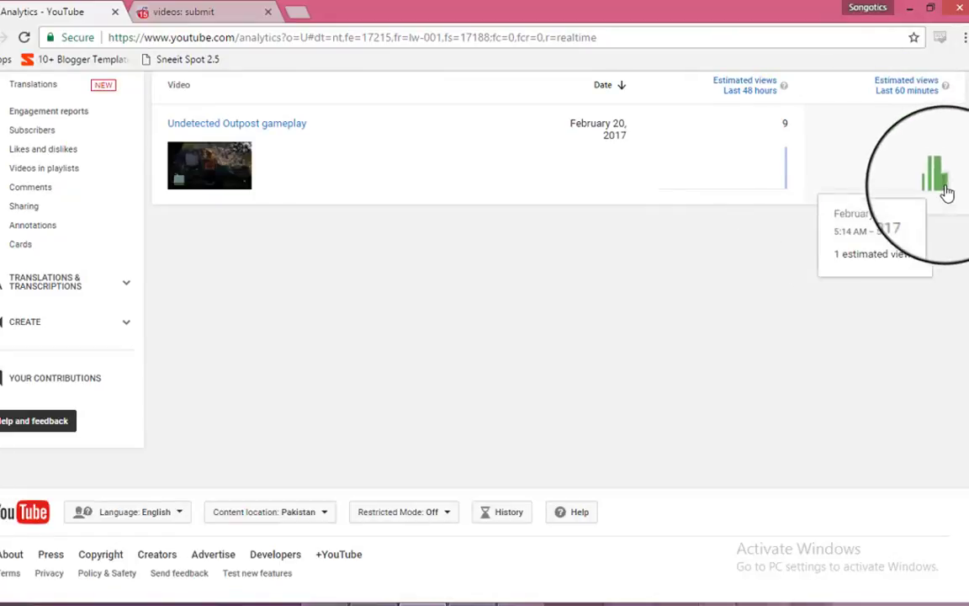
{"action": "scroll", "coordinate": [935, 278], "scroll_direction": "up", "scroll_amount": 5}
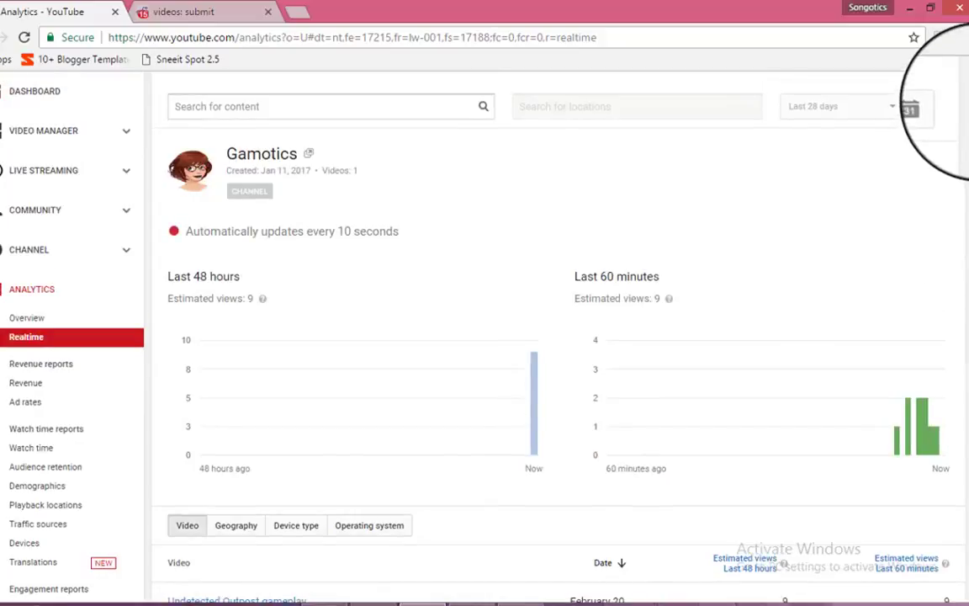
Examine the updated Realtime estimated views for the whole channel and for the Undetected Outpost gameplay video
{"action": "scroll", "coordinate": [947, 93], "scroll_direction": "up", "scroll_amount": 1}
{"action": "scroll", "coordinate": [930, 413], "scroll_direction": "down", "scroll_amount": 4}
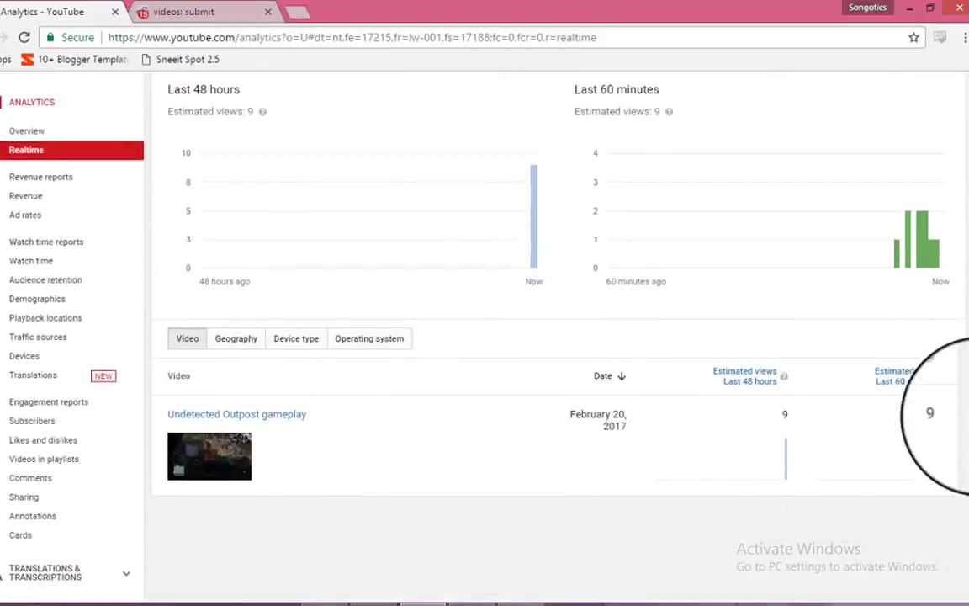
{"action": "scroll", "coordinate": [932, 471], "scroll_direction": "down", "scroll_amount": 1}
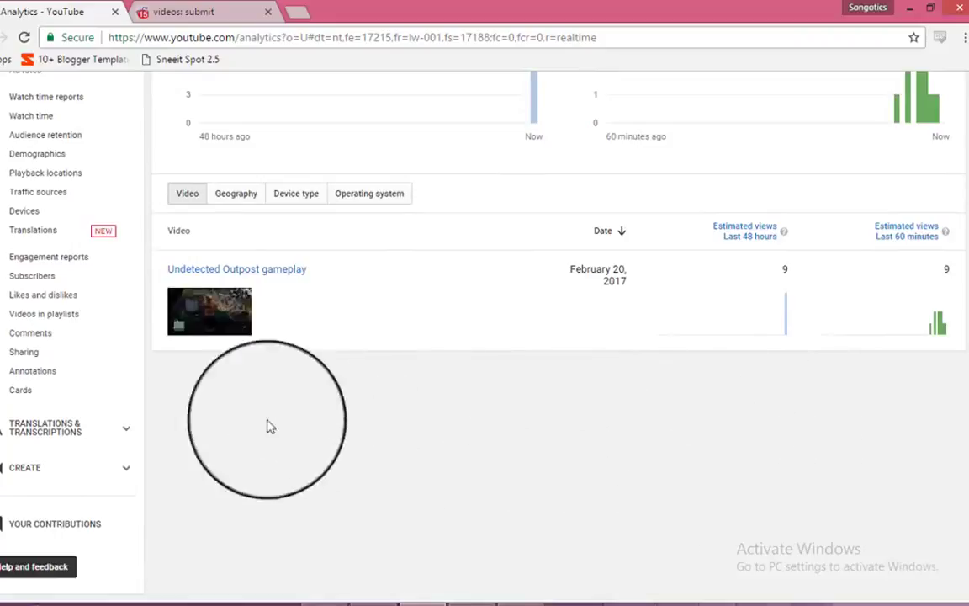
{"action": "left_click", "coordinate": [296, 12]}
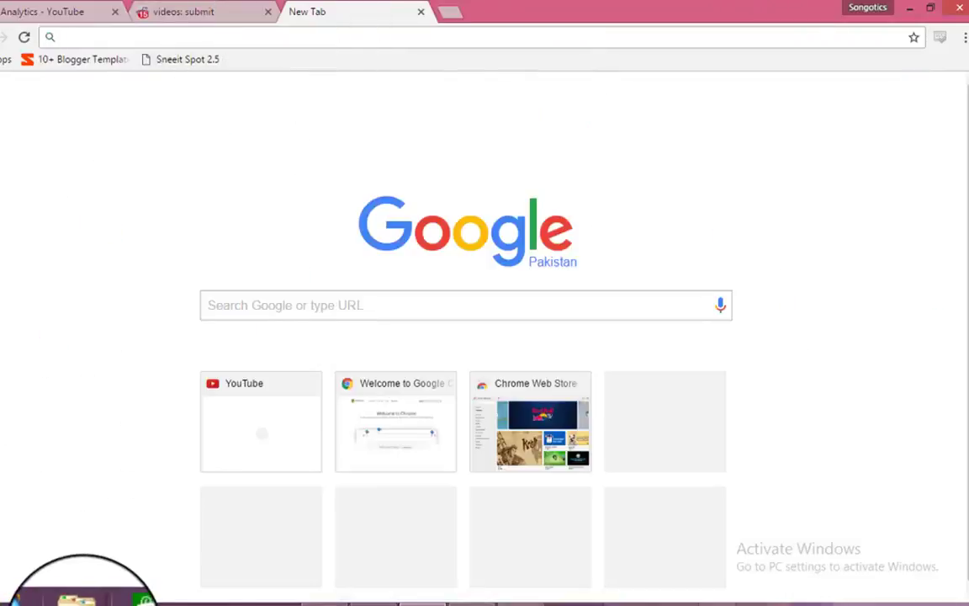
{"action": "left_click", "coordinate": [52, 9]}
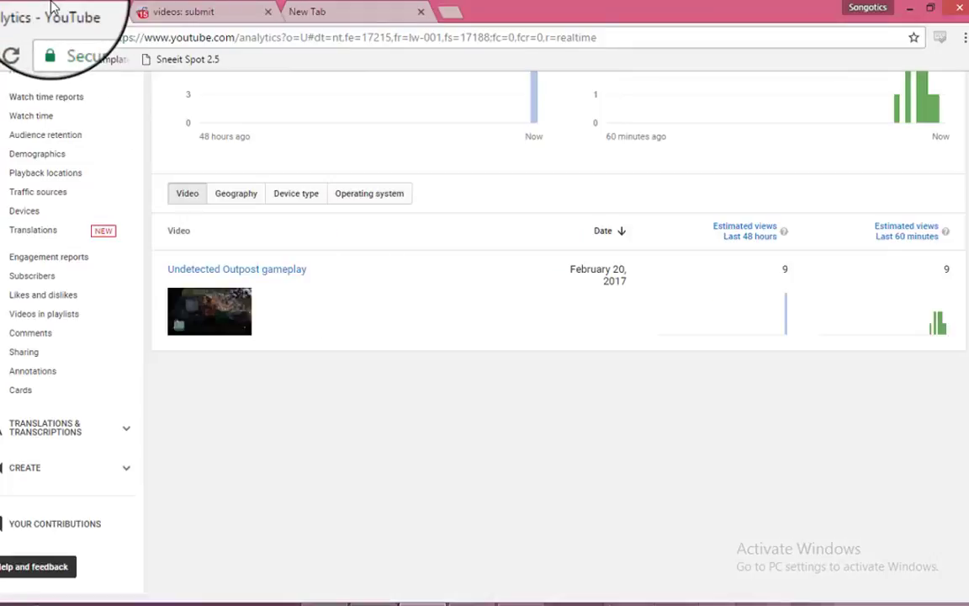
{"action": "scroll", "coordinate": [943, 277], "scroll_direction": "up", "scroll_amount": 5}
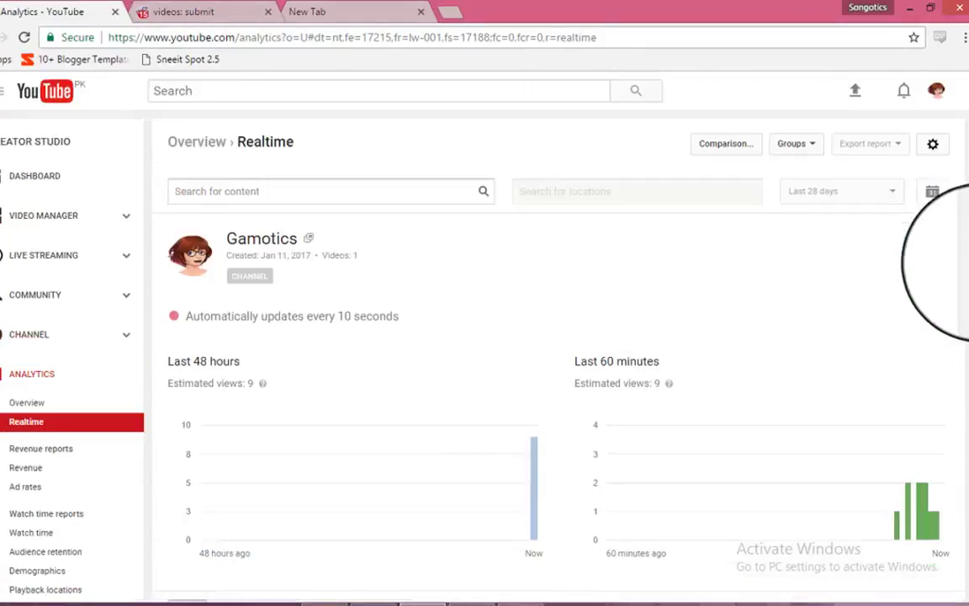
{"action": "scroll", "coordinate": [947, 262], "scroll_direction": "down", "scroll_amount": 5}
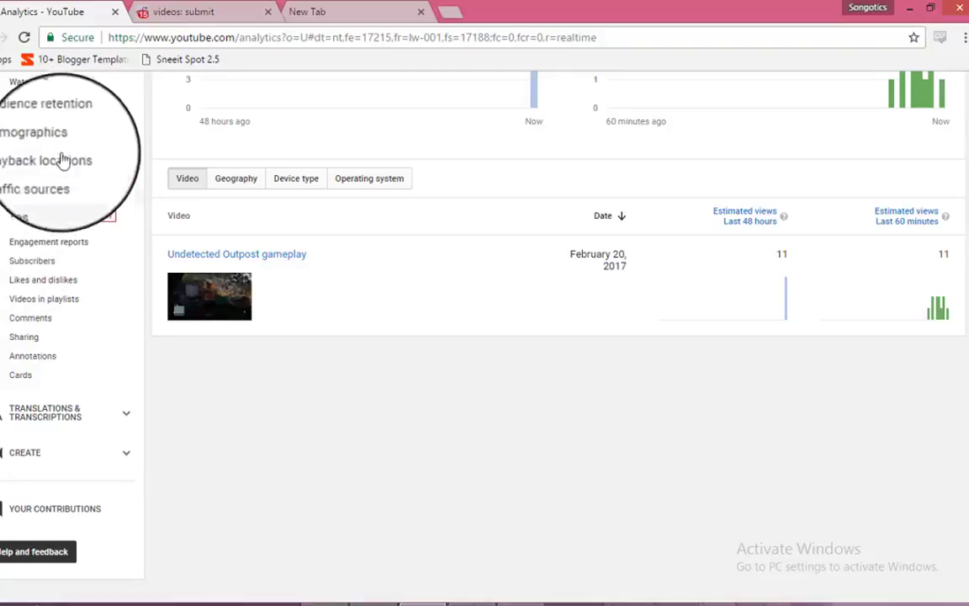
{"action": "left_click", "coordinate": [295, 6]}
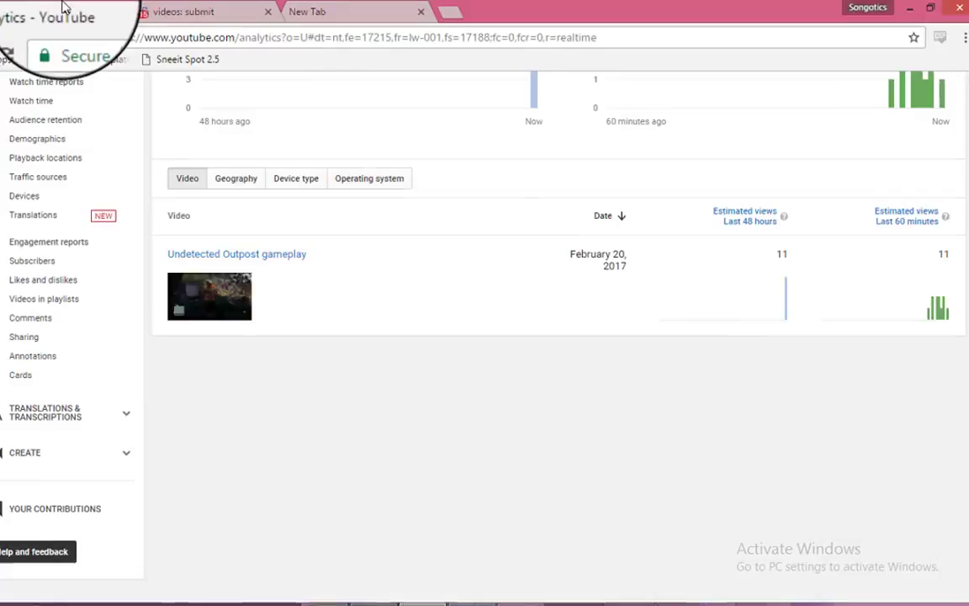
{"action": "left_click", "coordinate": [63, 12]}
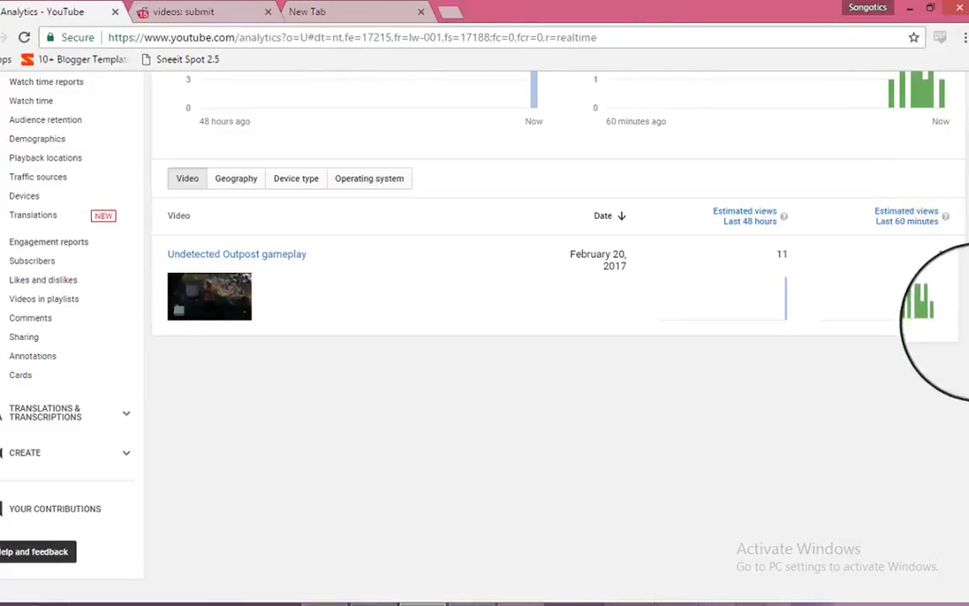
{"action": "scroll", "coordinate": [925, 252], "scroll_direction": "up", "scroll_amount": 5}
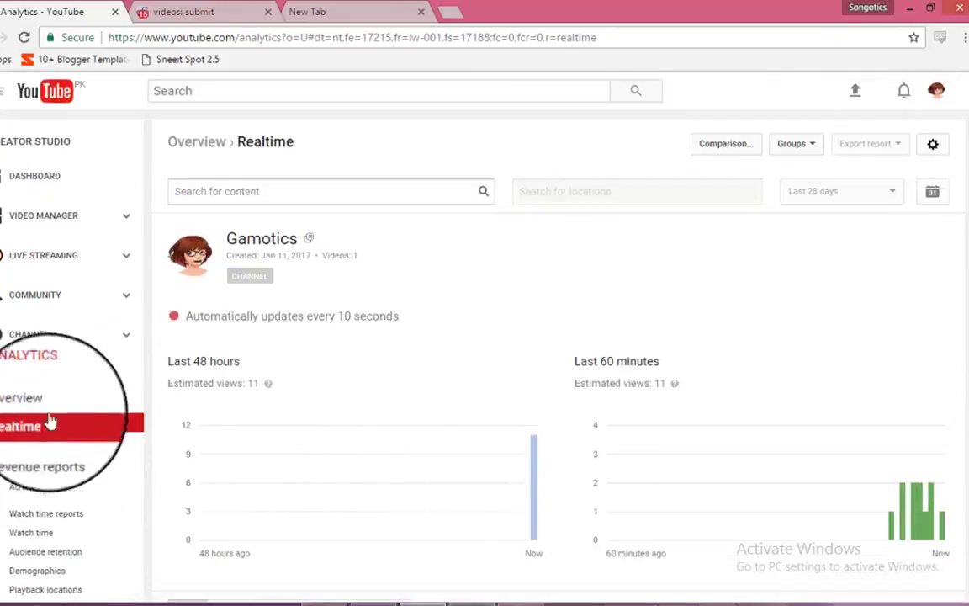
Check the video's monetisation status in Video Manager and the Reddit r/videos submission page, then minimise the open browser windows to the desktop
{"action": "left_click", "coordinate": [69, 226]}
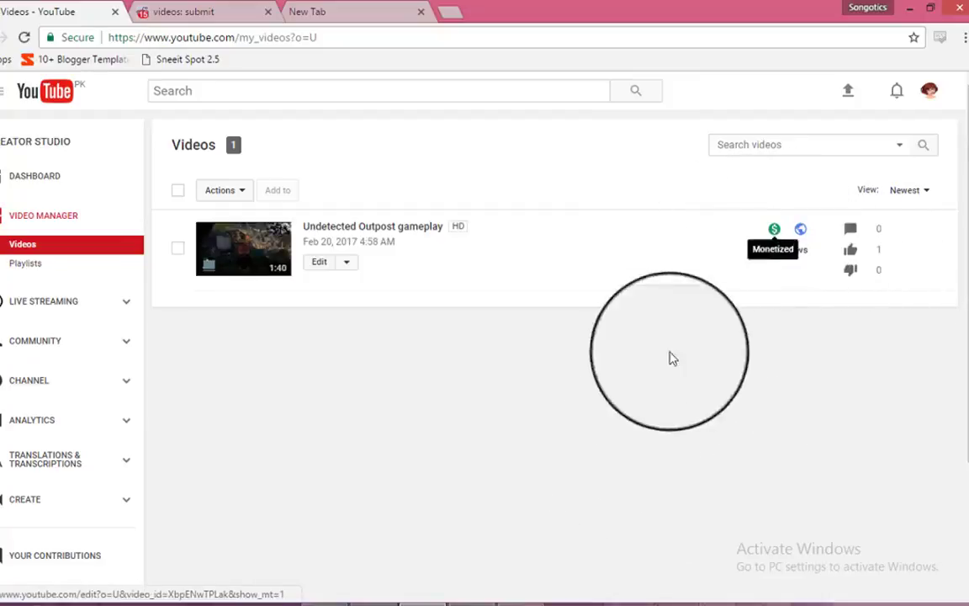
{"action": "left_click", "coordinate": [221, 8]}
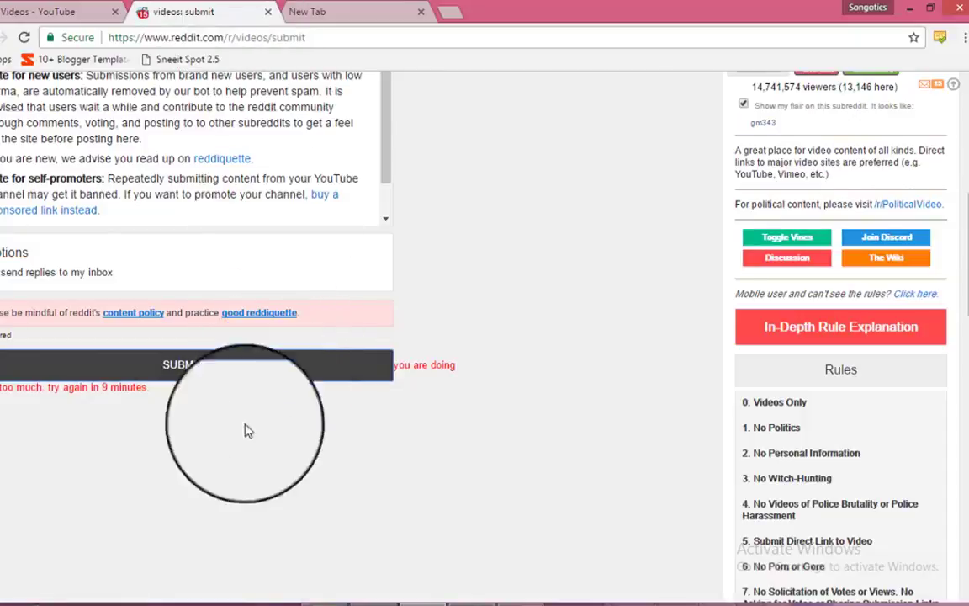
{"action": "left_click", "coordinate": [912, 9]}
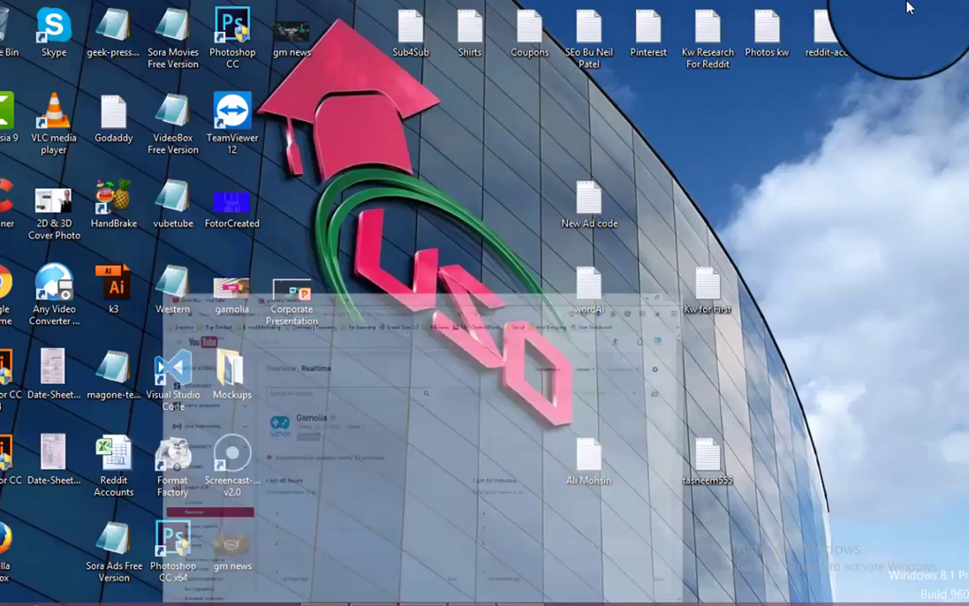
{"action": "left_click", "coordinate": [892, 10]}
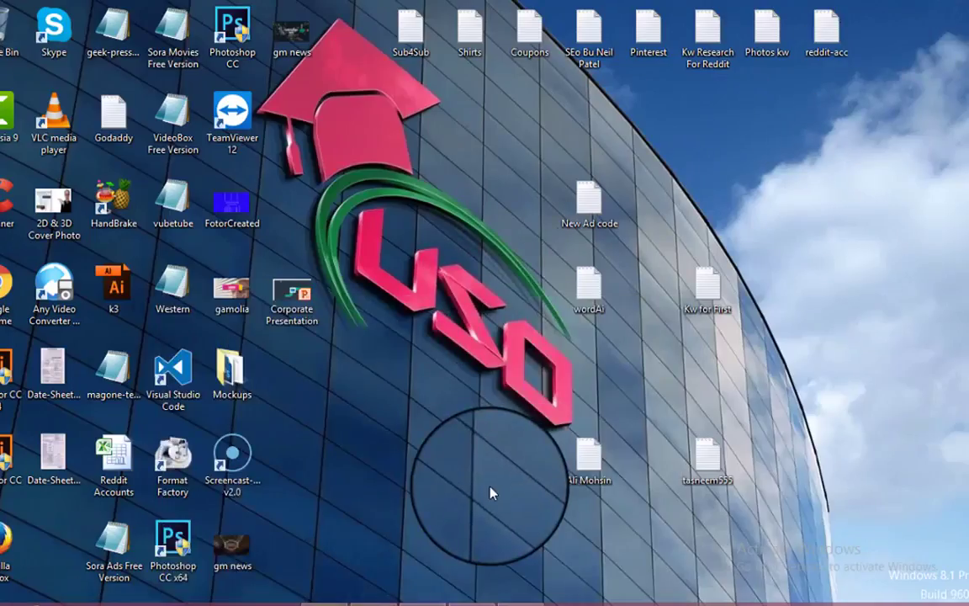